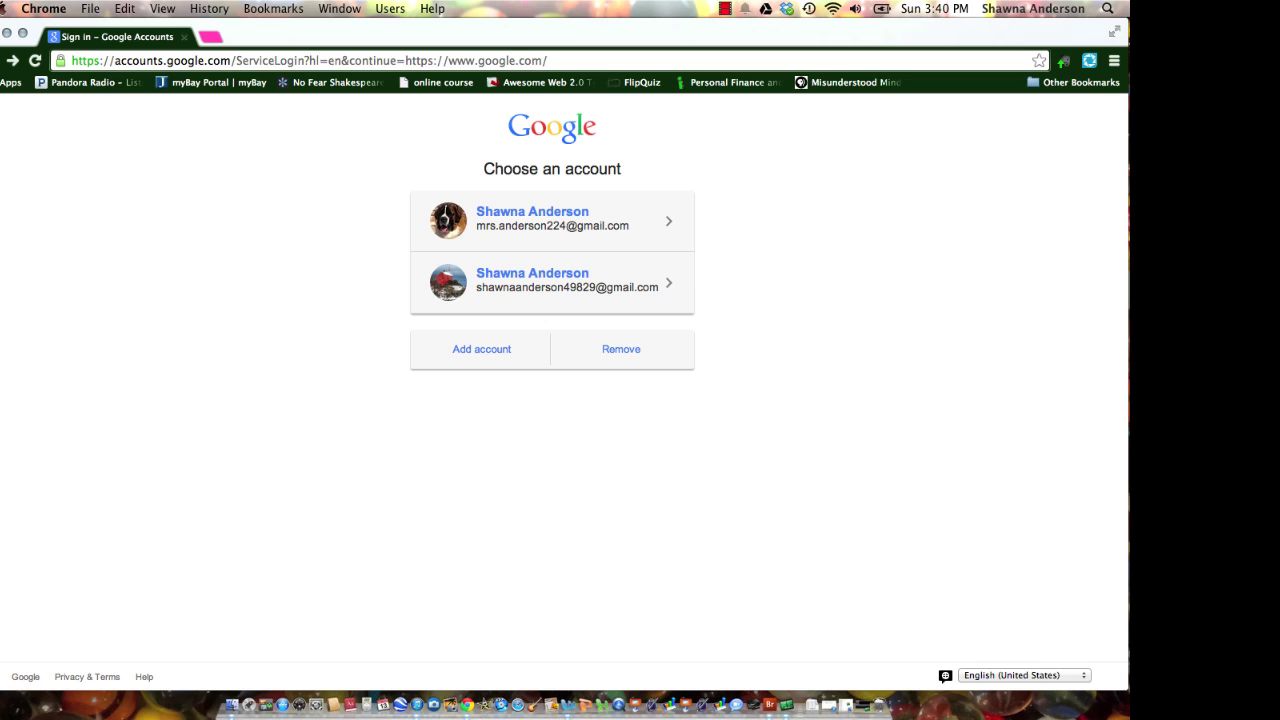
From the Google homepage, start signing in and choose to use another account.
click(2, 60)
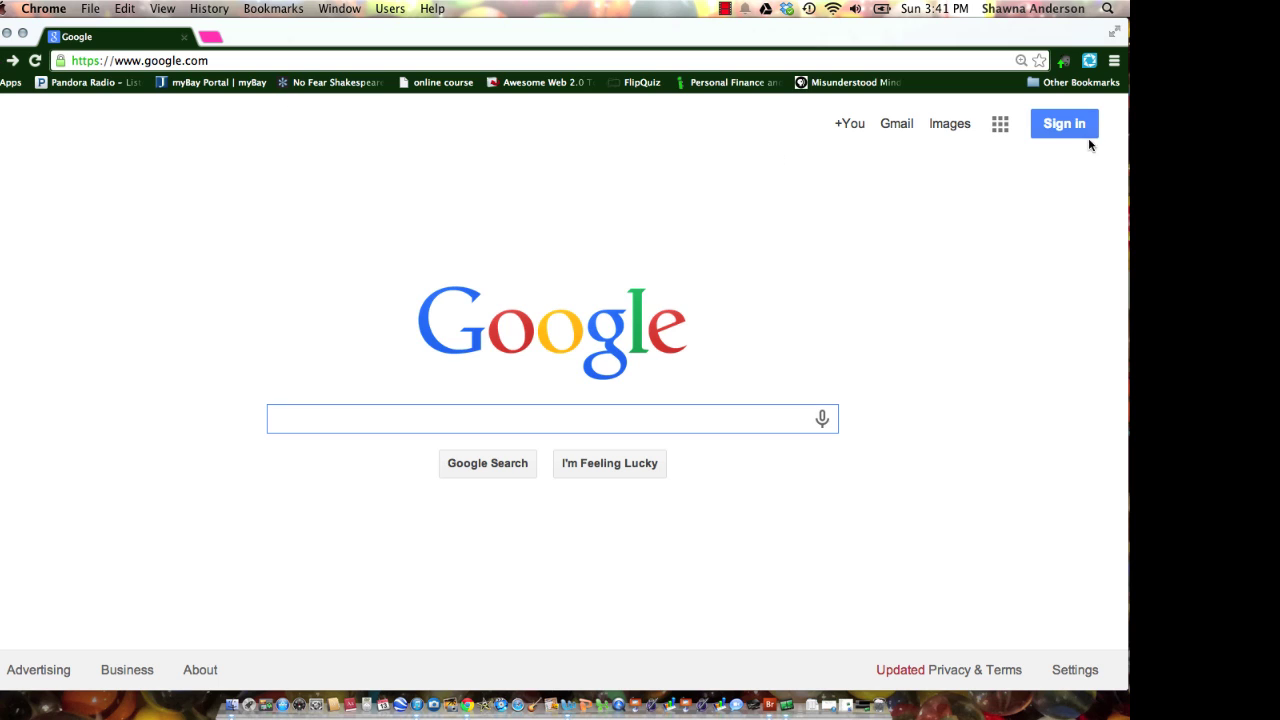
click(1064, 124)
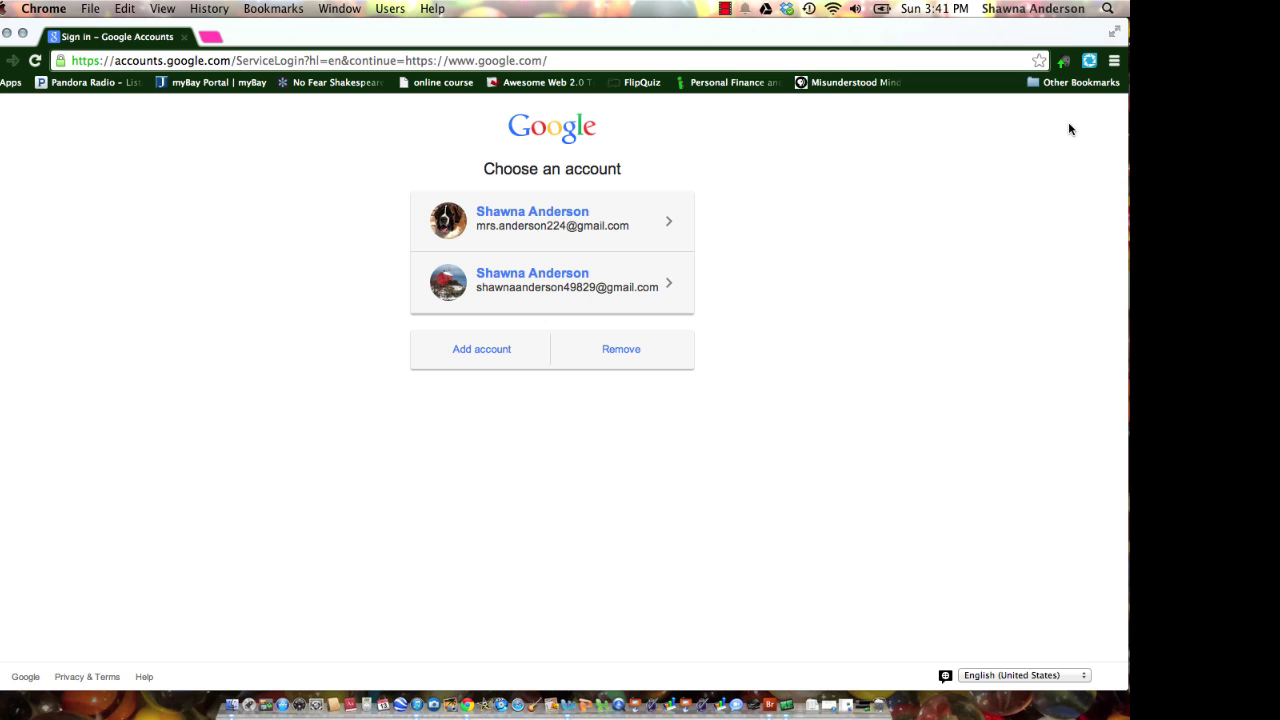
click(487, 351)
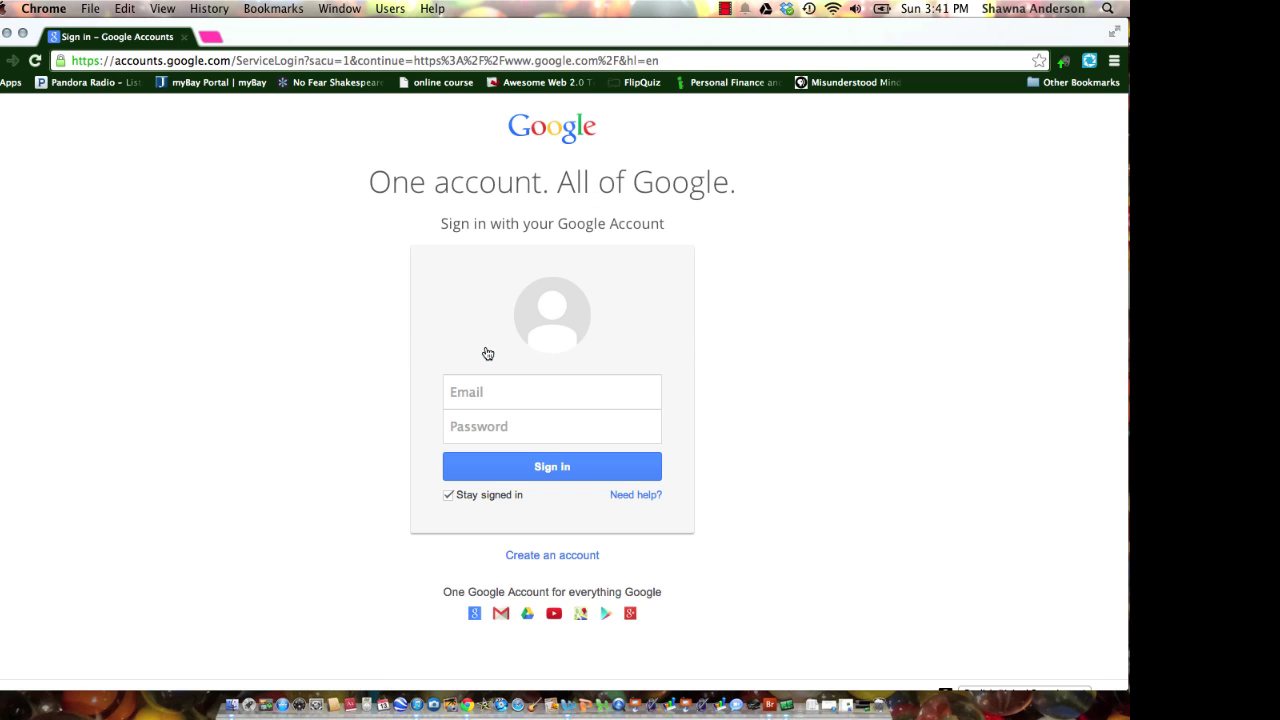
Open the account creation form and enter the first name, last name and chosen username.
click(556, 556)
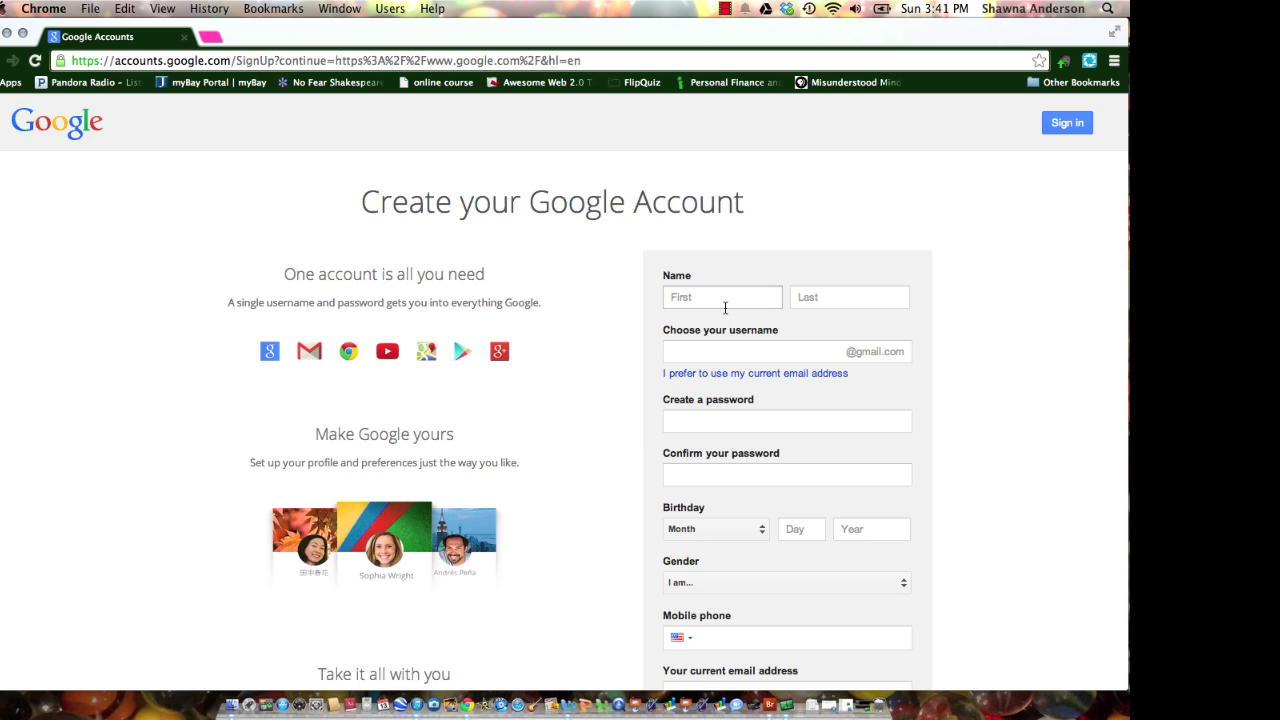
scroll(726, 314, down, 2)
scroll(728, 308, down, 1)
click(690, 200)
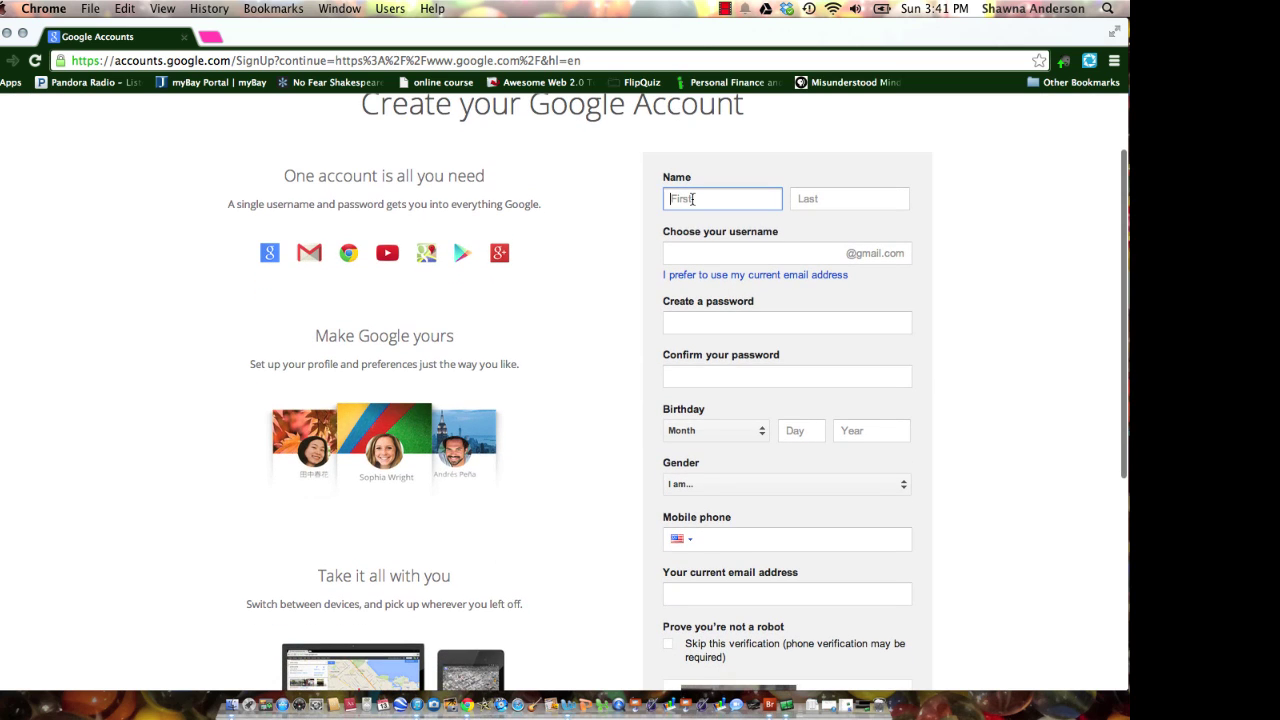
key(Tab)
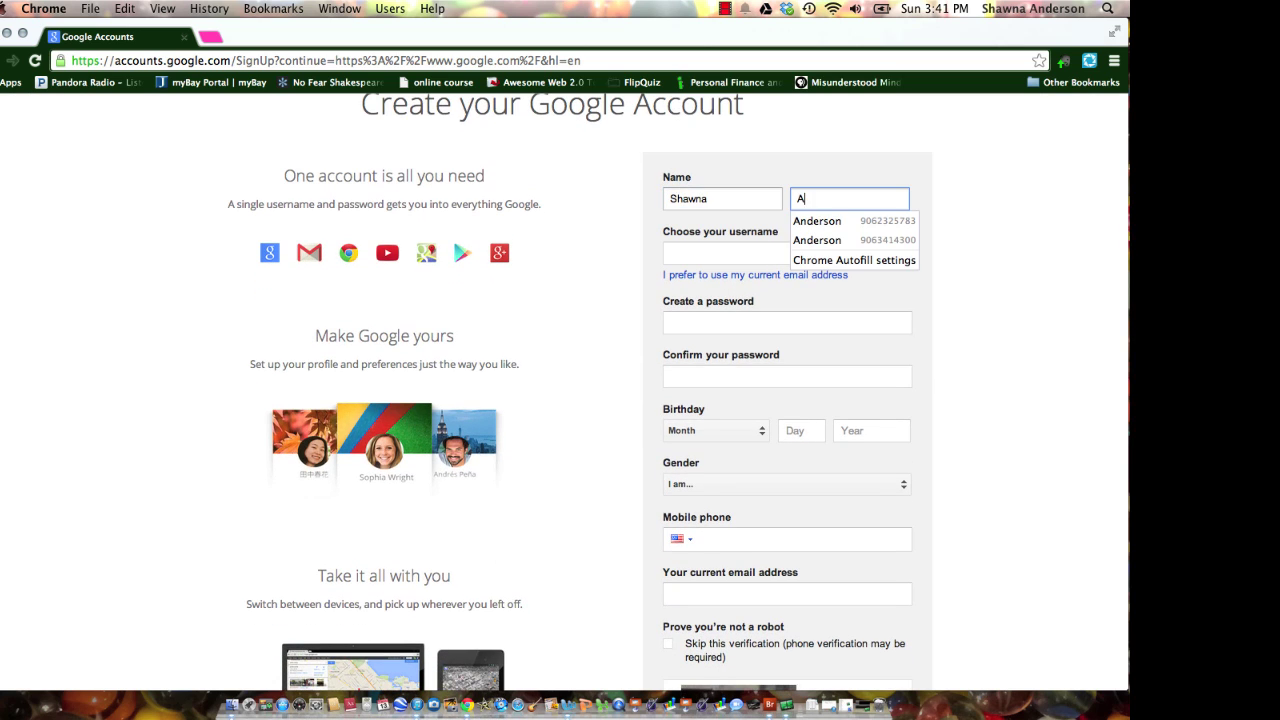
key(Tab)
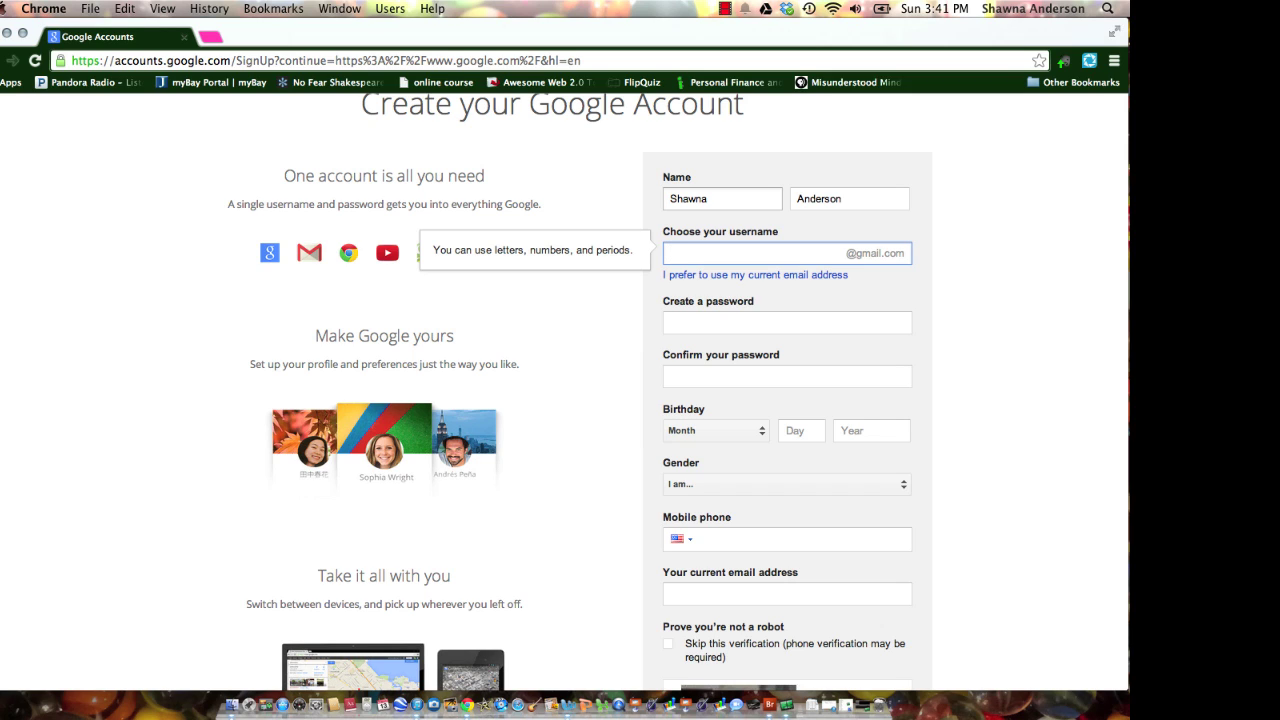
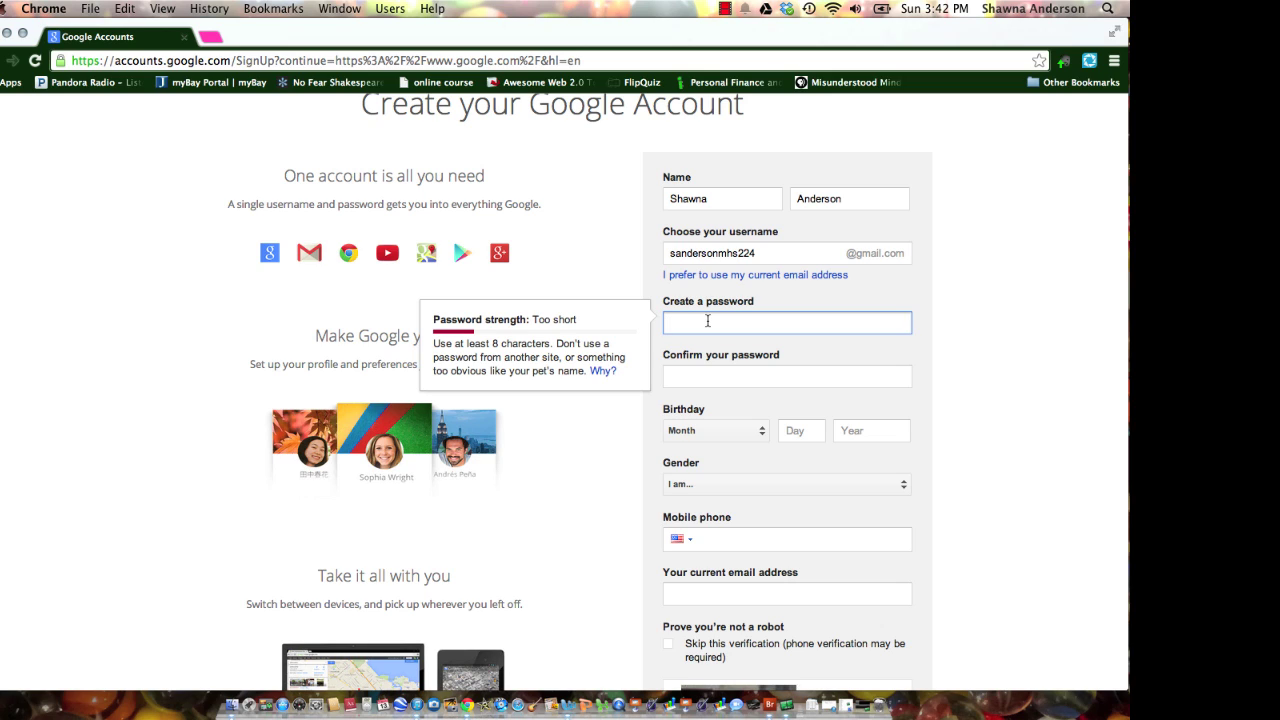
Enter the new account password and confirm it.
text(••••••••••)
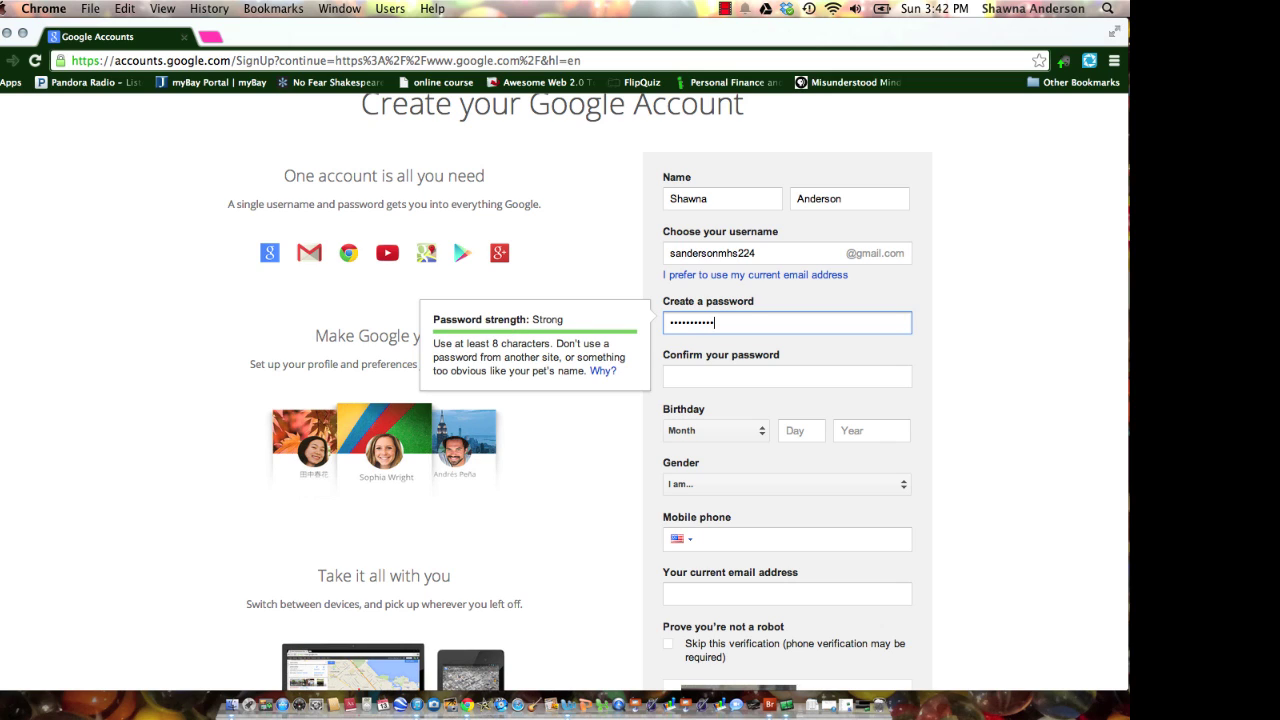
click(787, 376)
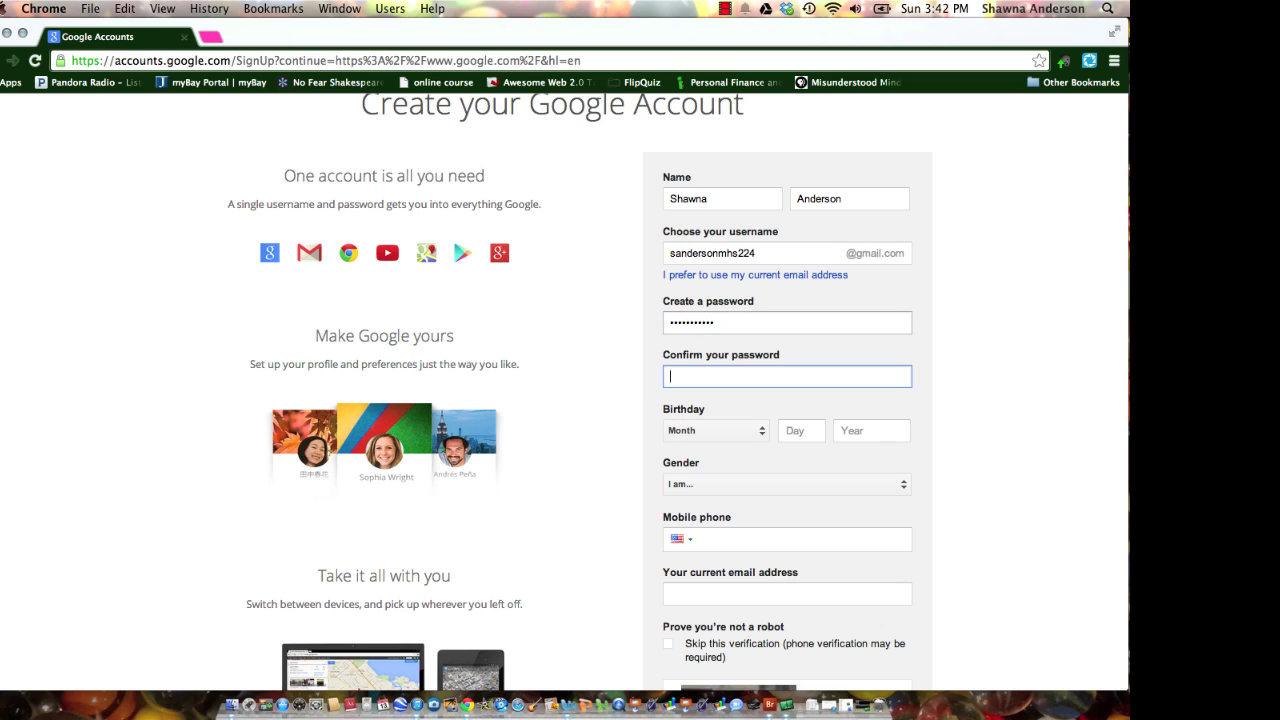
text(•••••••••••)
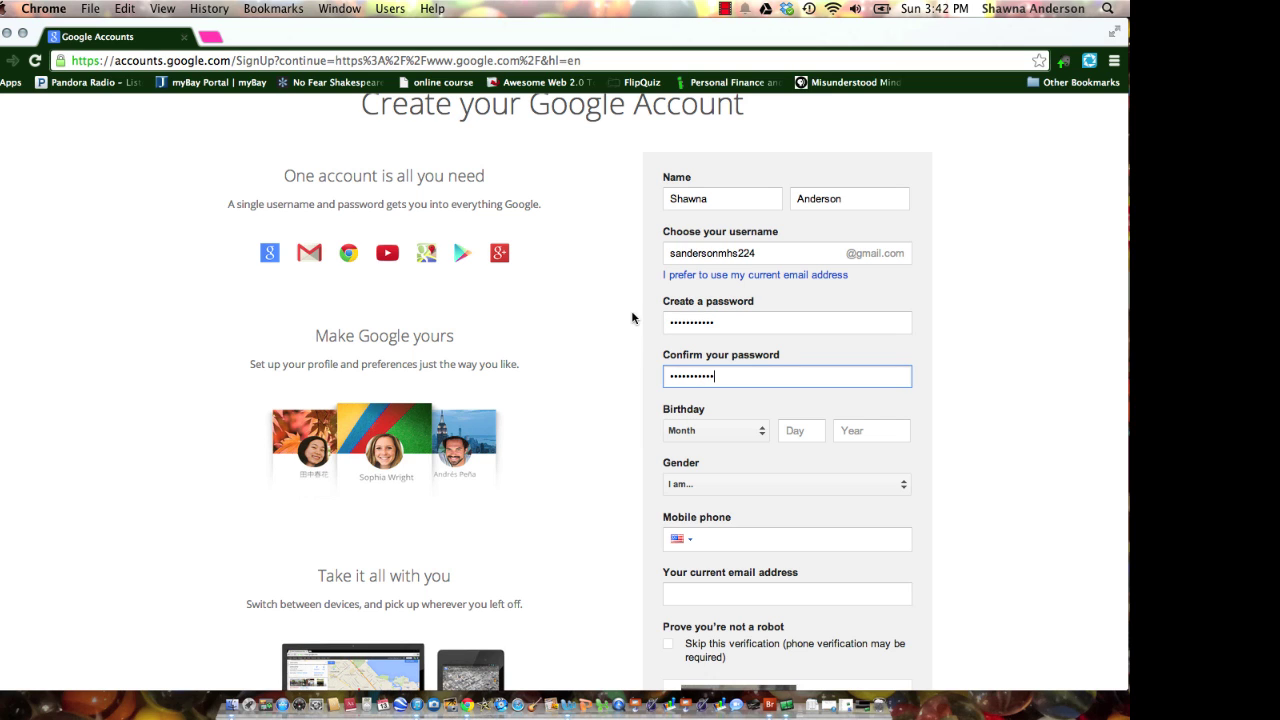
Set the birthday to September 1, 1973 and the gender to Female.
scroll(735, 488, down, 3)
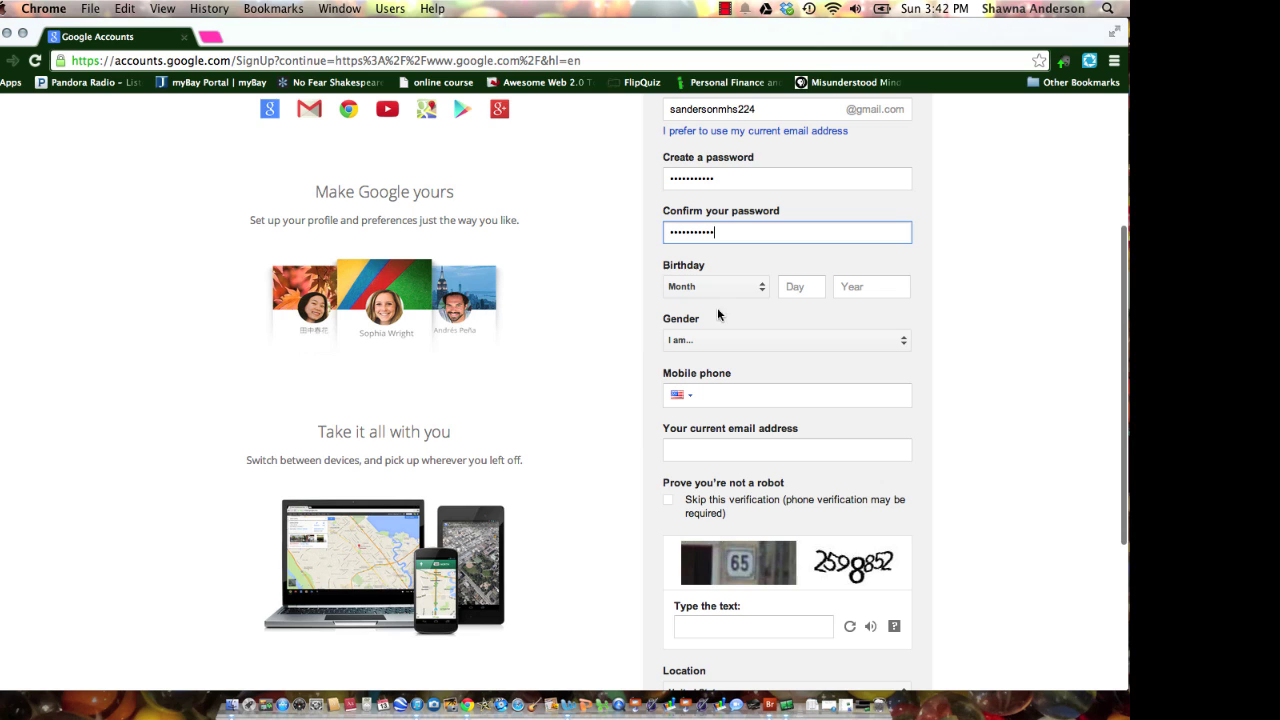
click(734, 288)
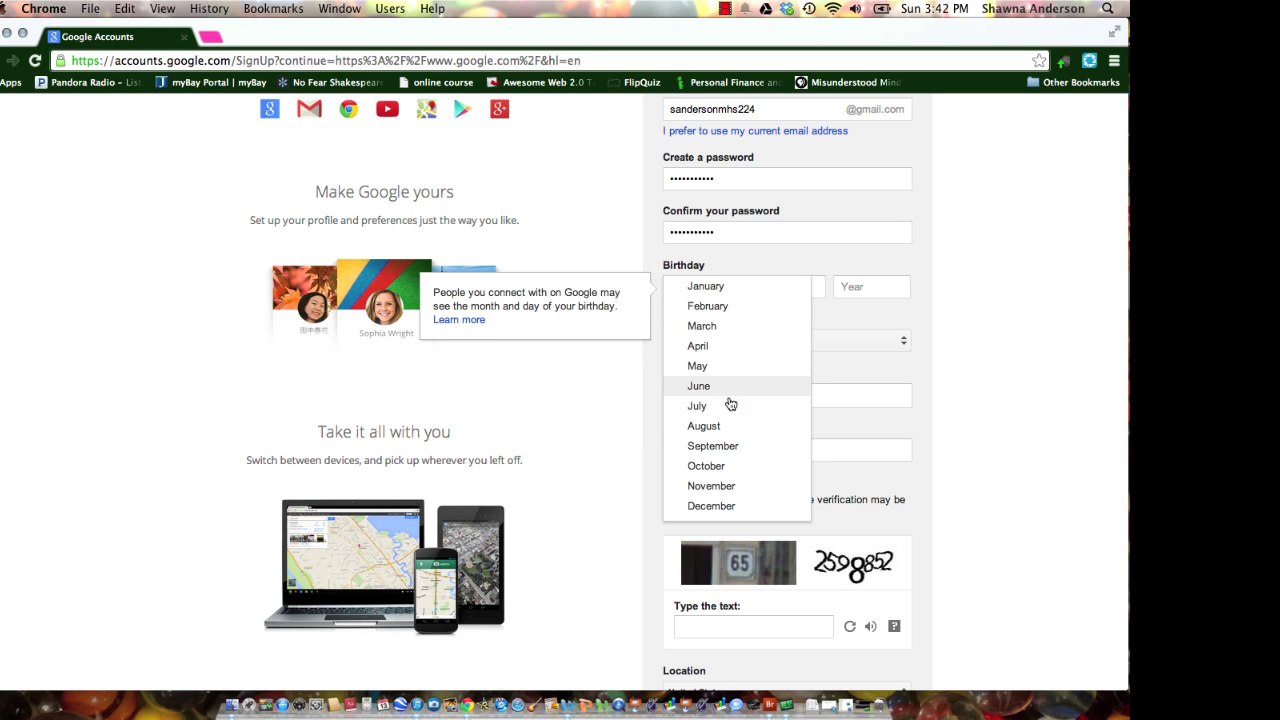
click(728, 446)
click(795, 288)
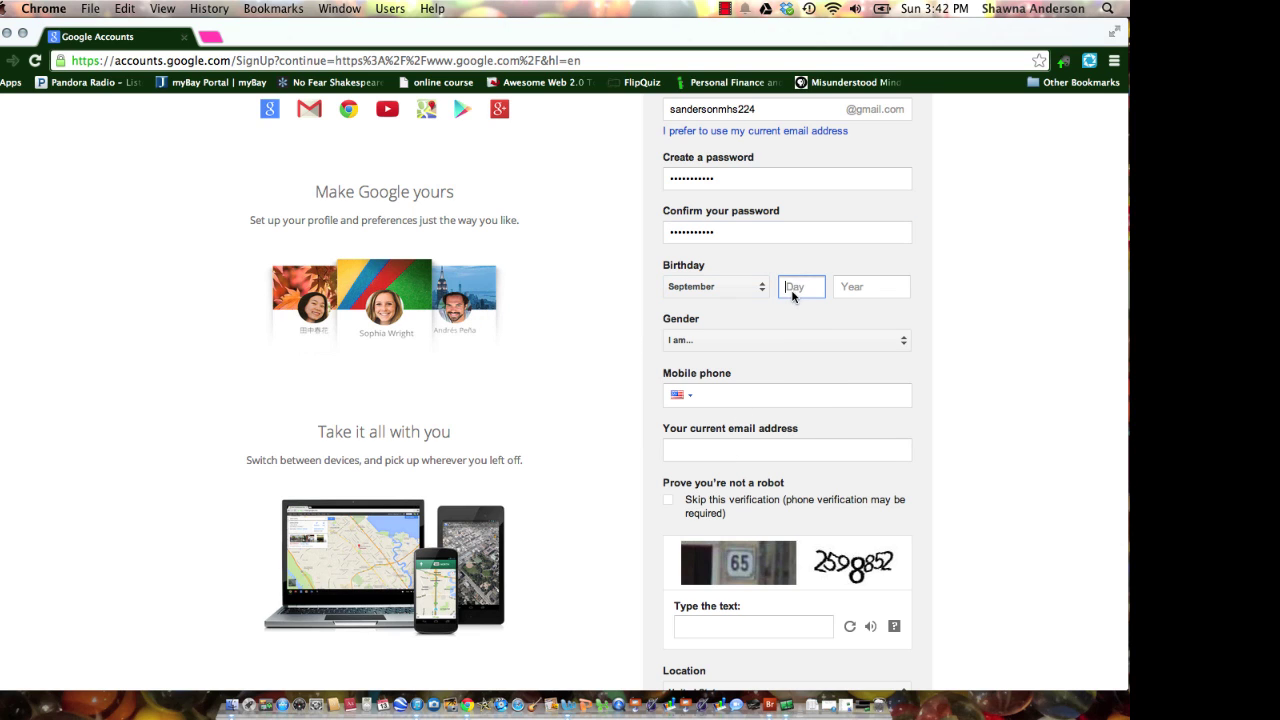
text(1)
key(Tab)
text(1973)
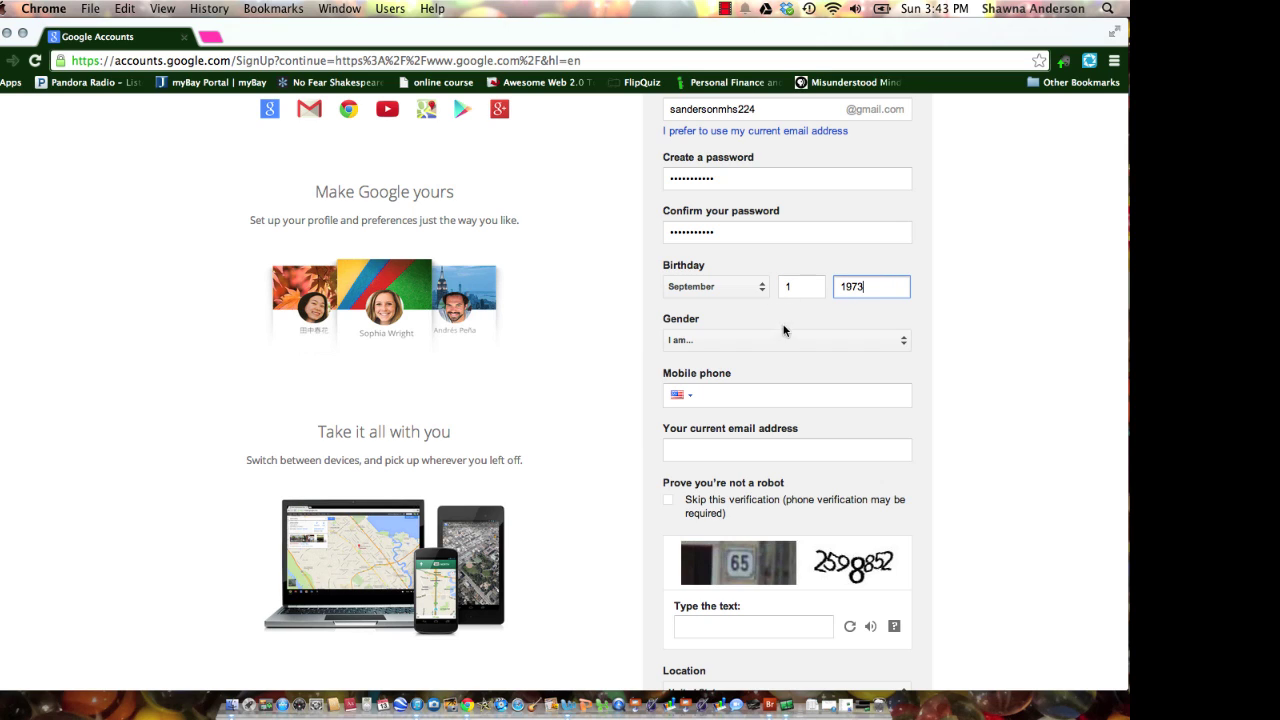
click(786, 341)
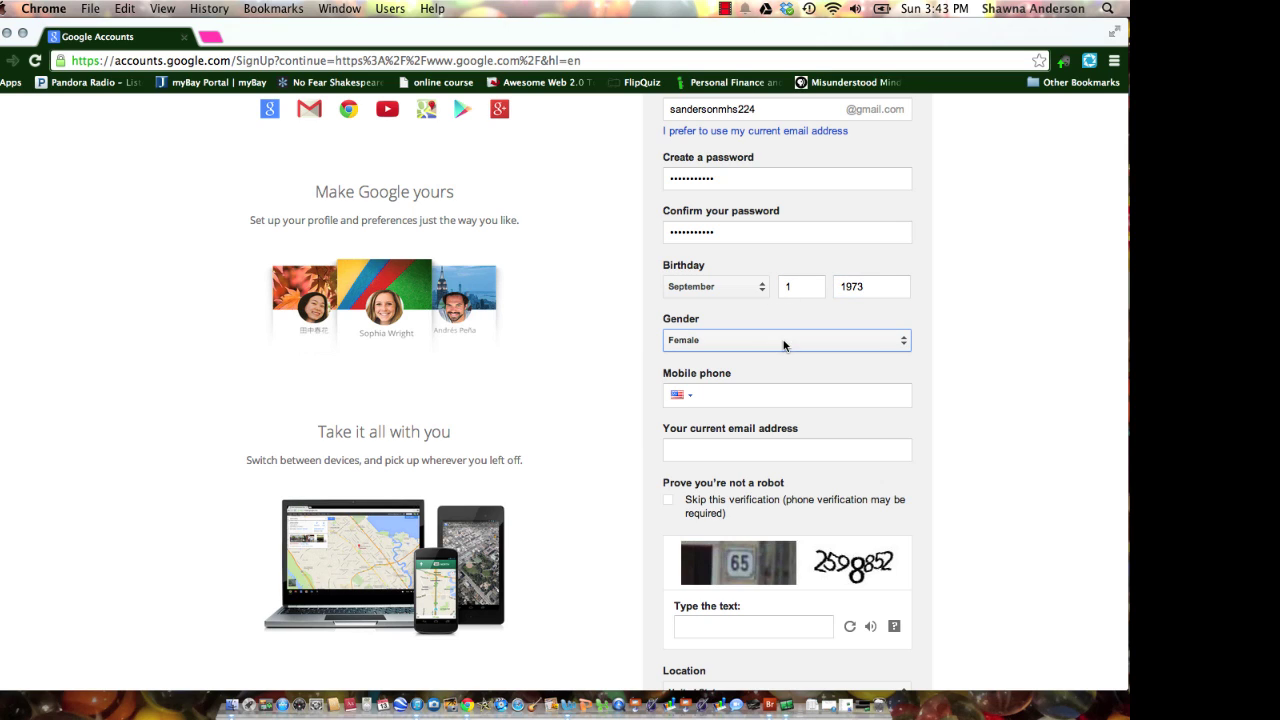
Fill in the current email address from saved details and clear the mobile phone number.
click(762, 450)
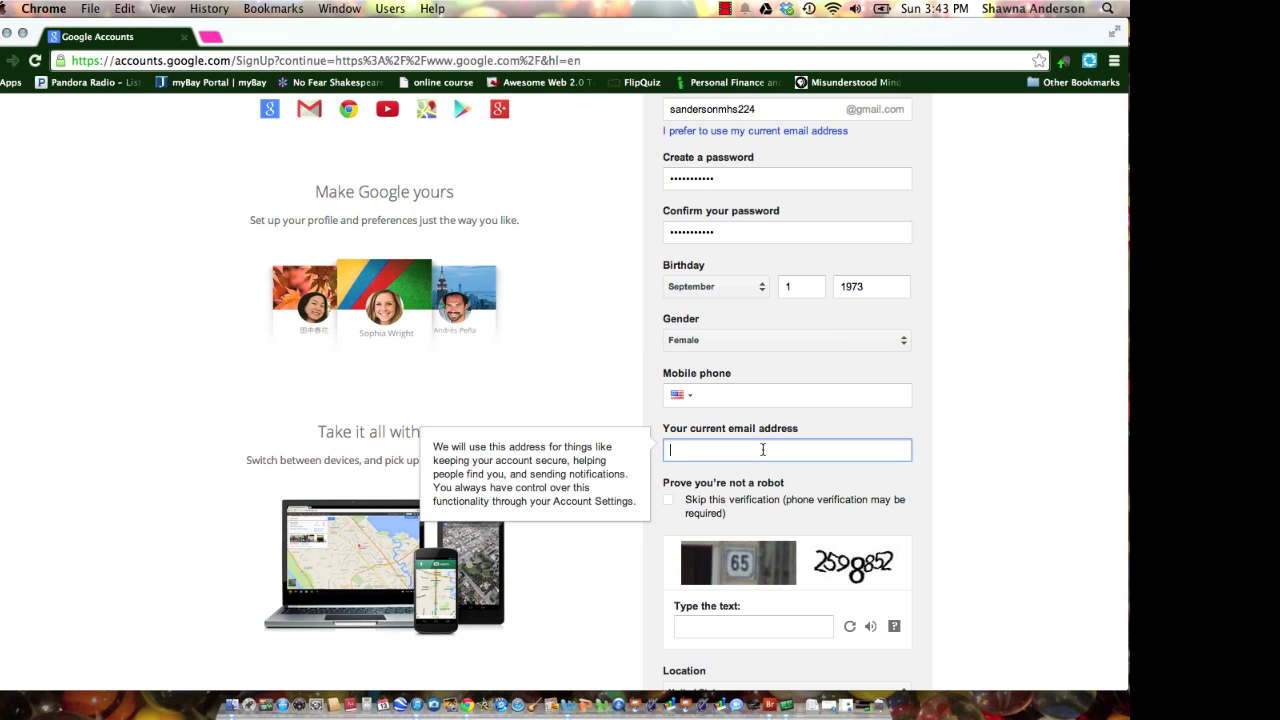
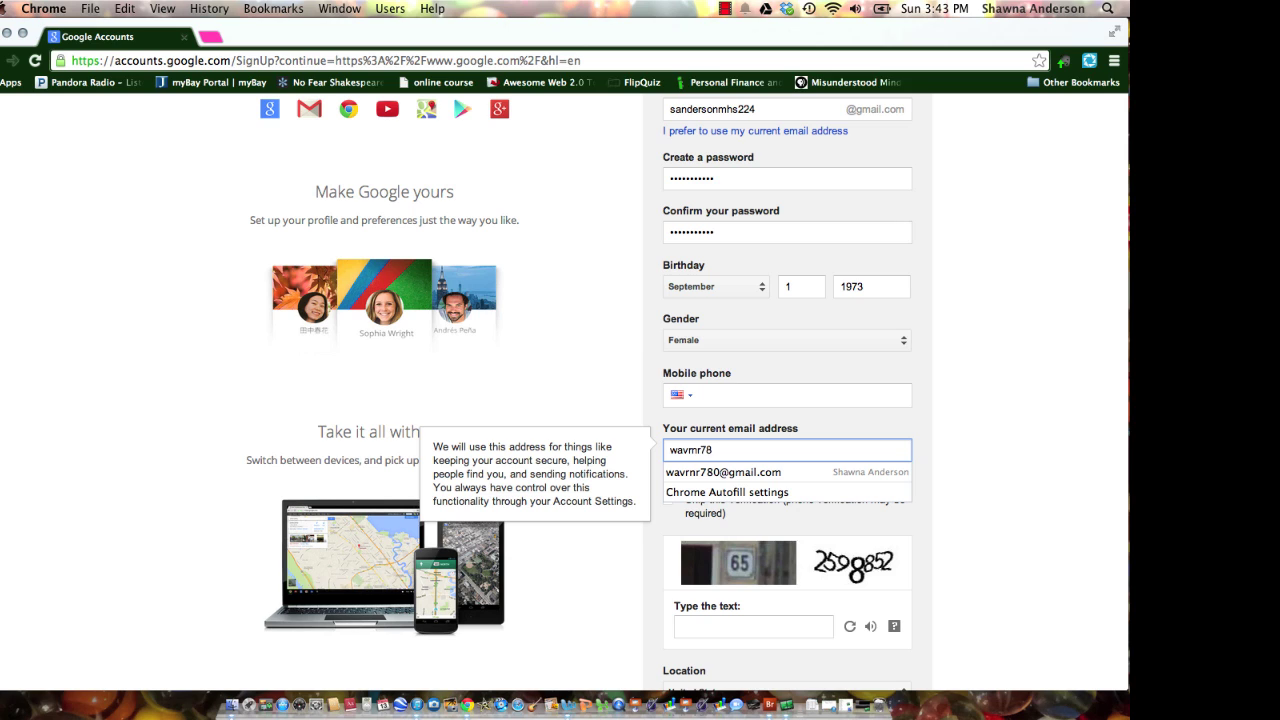
click(766, 476)
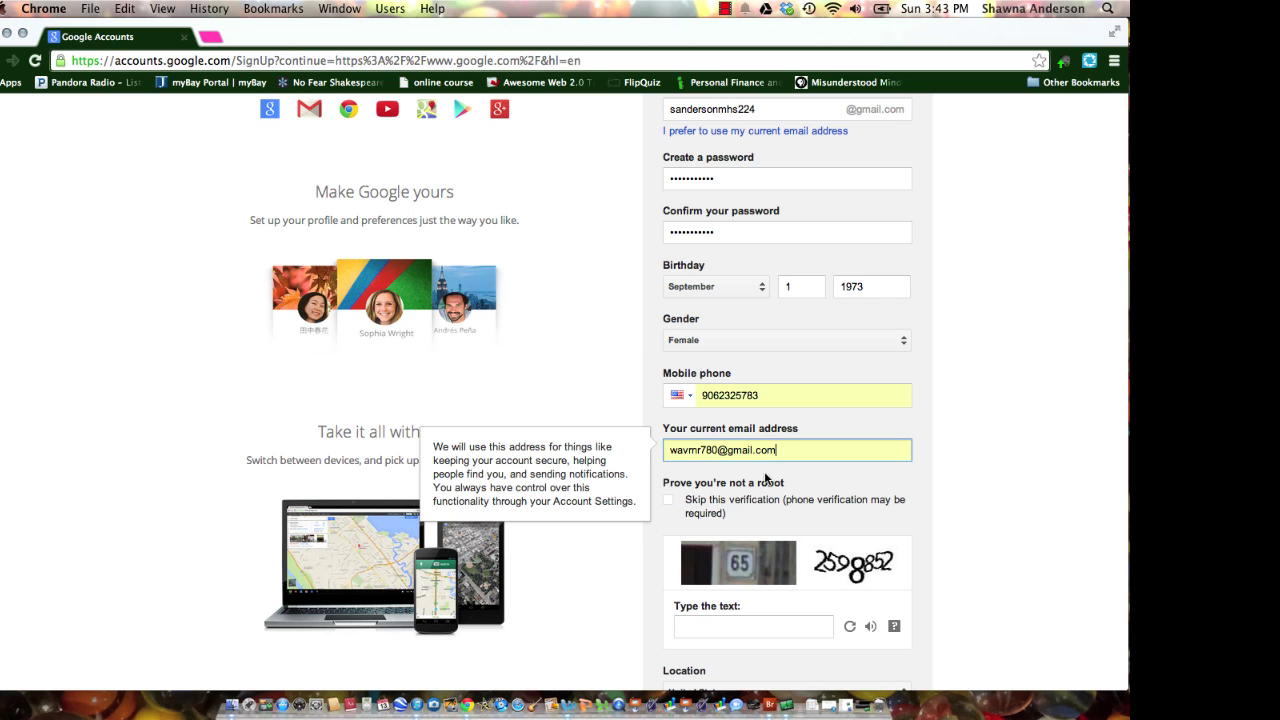
double_click(766, 395)
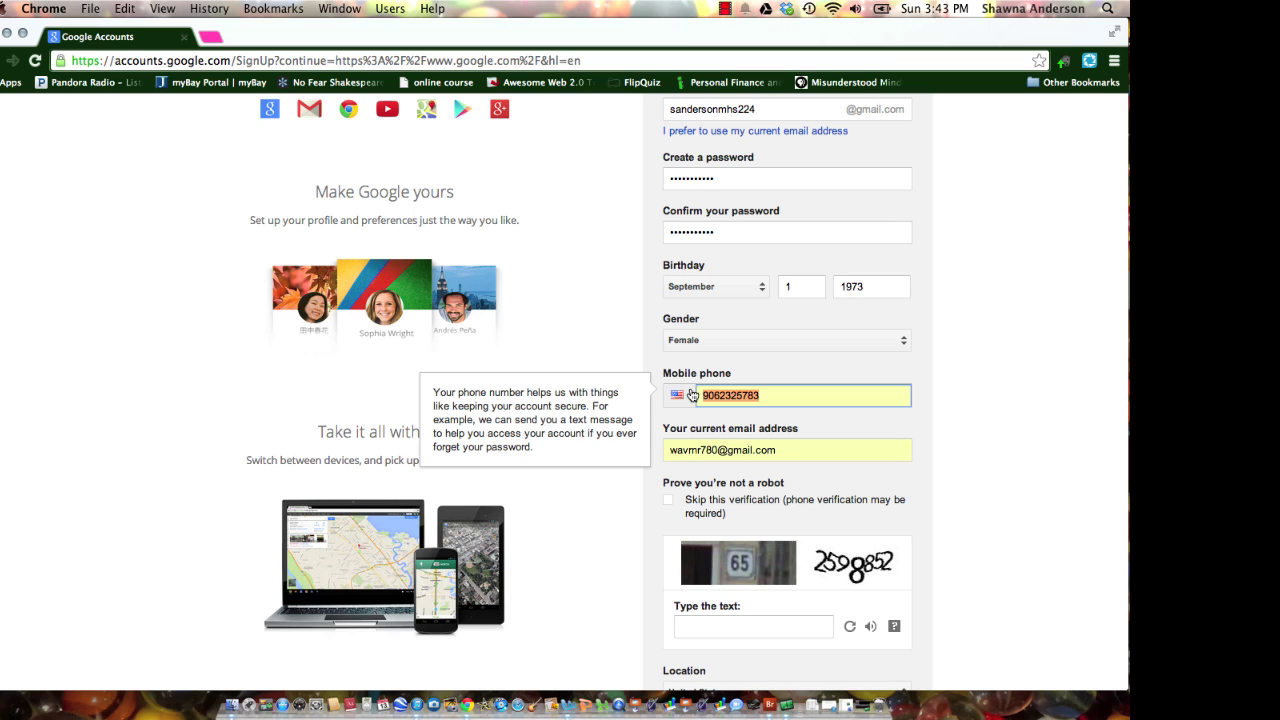
key(BackSpace)
Enter the robot-check text, agree to the Terms of Service and submit the form.
scroll(690, 395, down, 3)
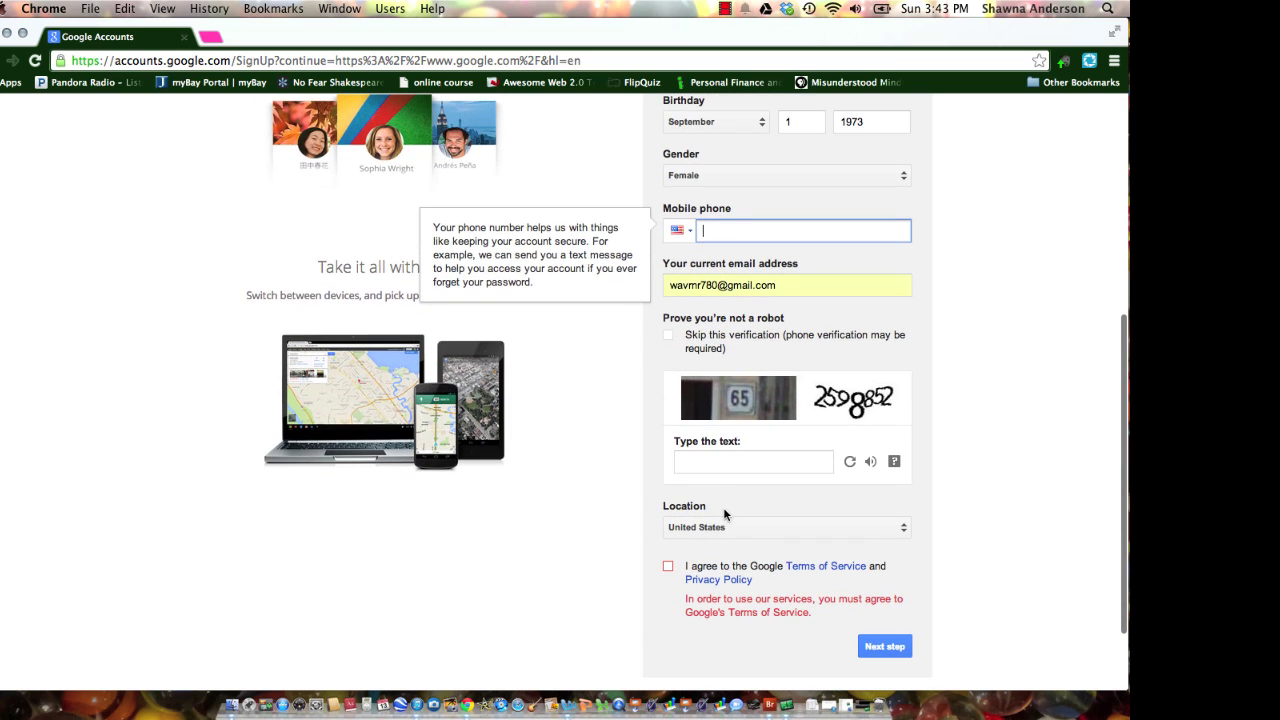
click(707, 461)
text(65)
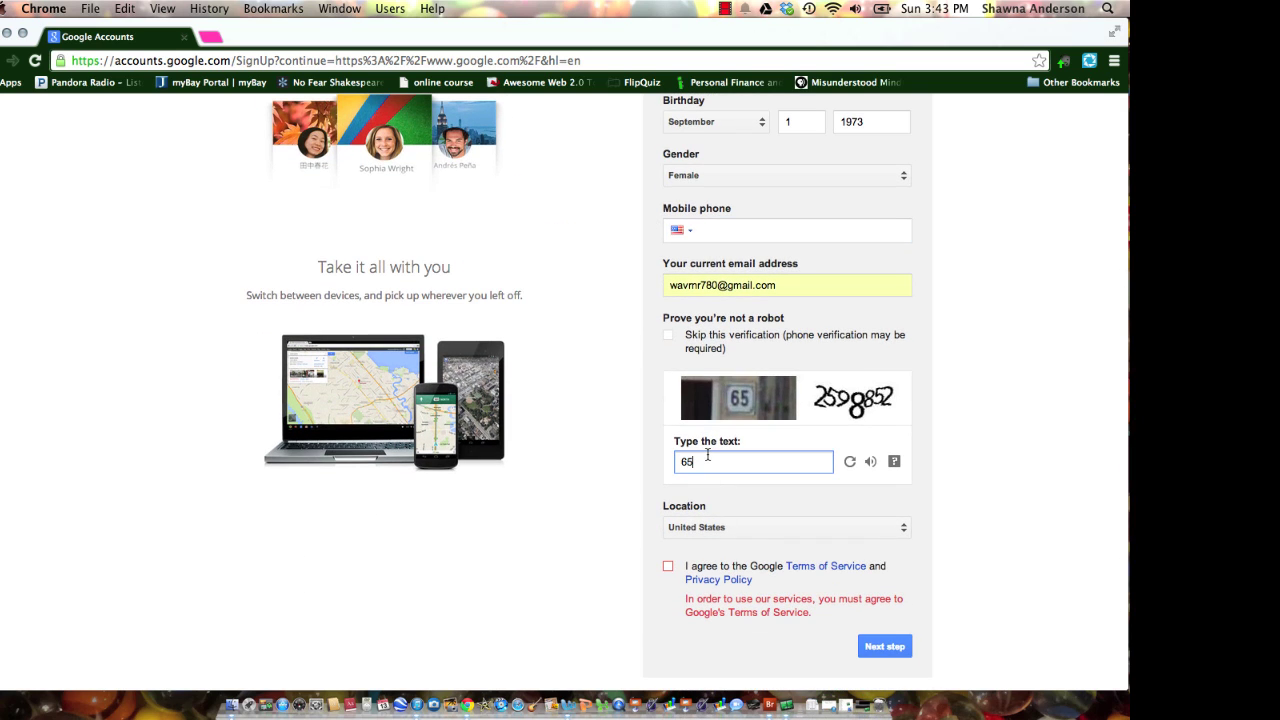
text( 2598852)
click(668, 567)
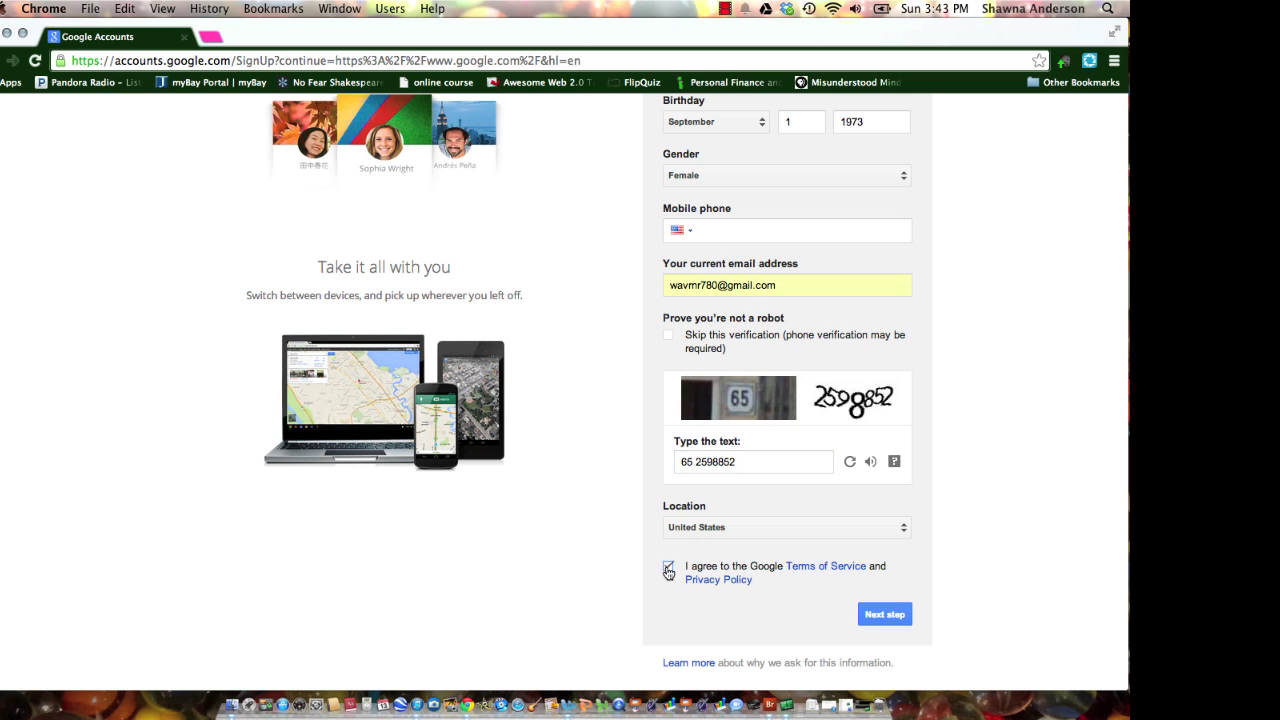
click(668, 567)
Continue past the 'How you'll appear' profile photo step to the Welcome page.
click(892, 613)
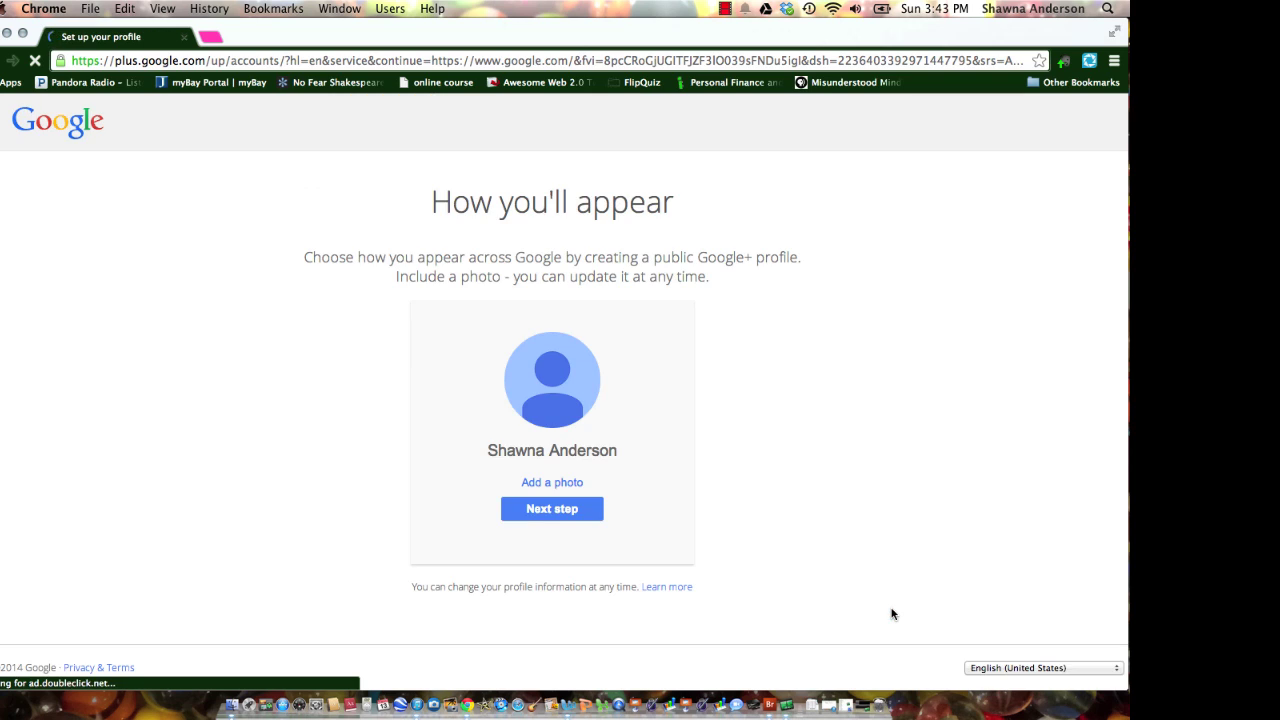
click(541, 510)
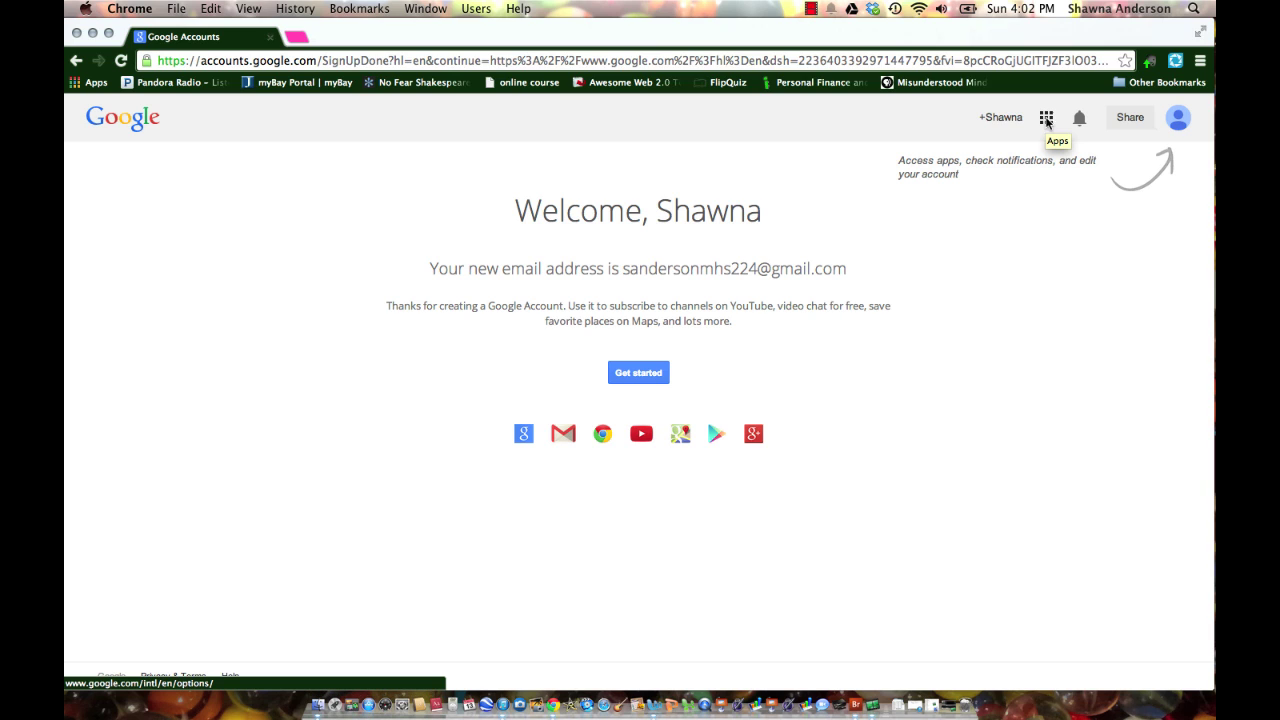
Launch Gmail for the new account from the Google apps grid.
click(1046, 119)
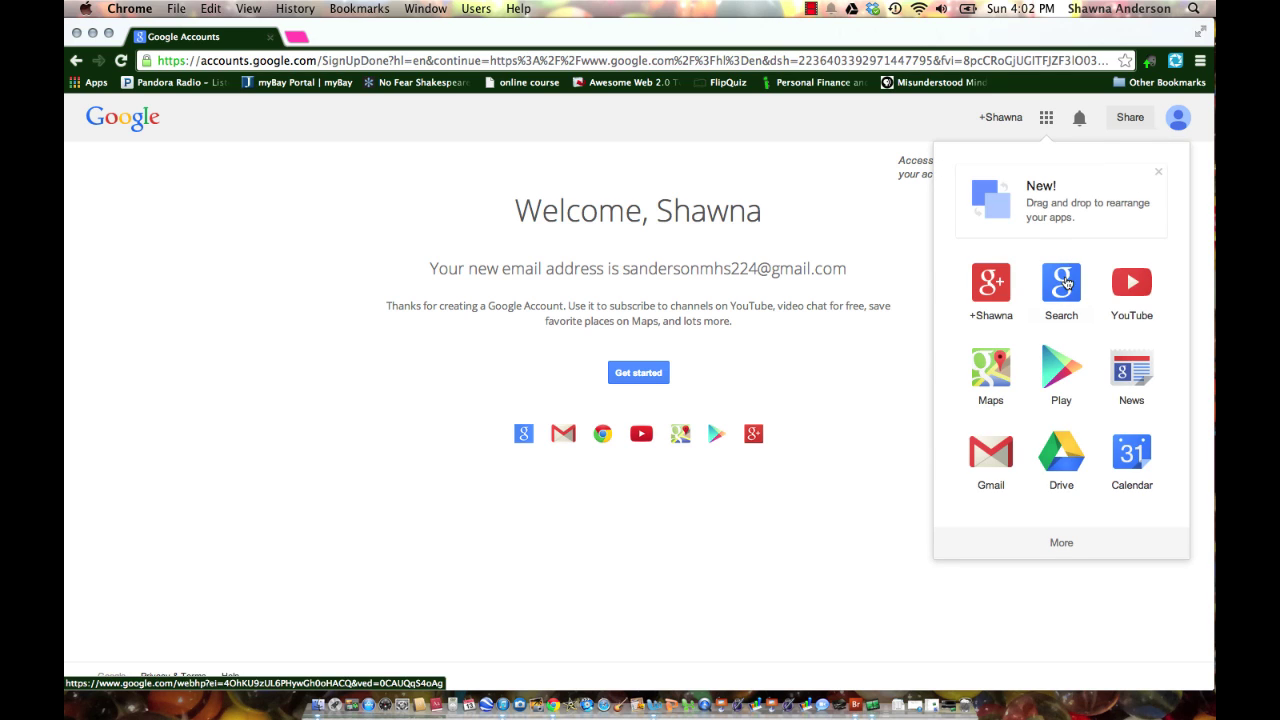
click(989, 455)
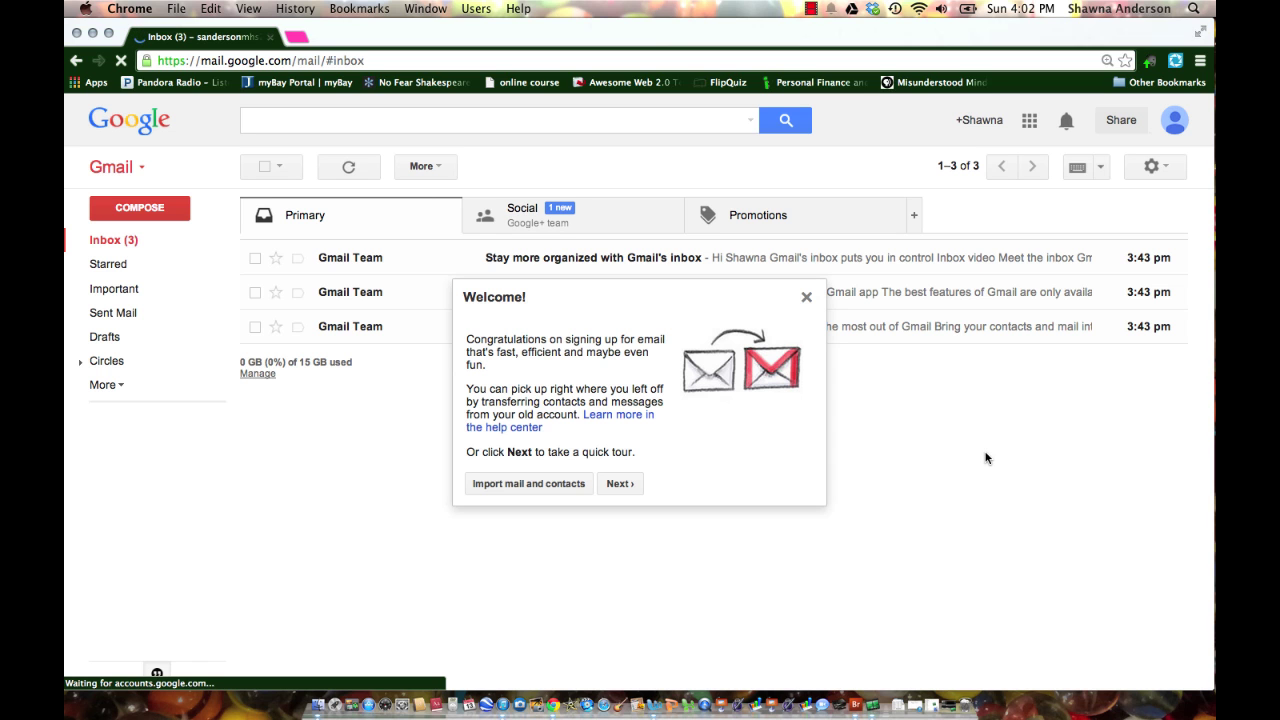
Dismiss the Gmail welcome popup, the tour tip and the notifications panel.
click(807, 297)
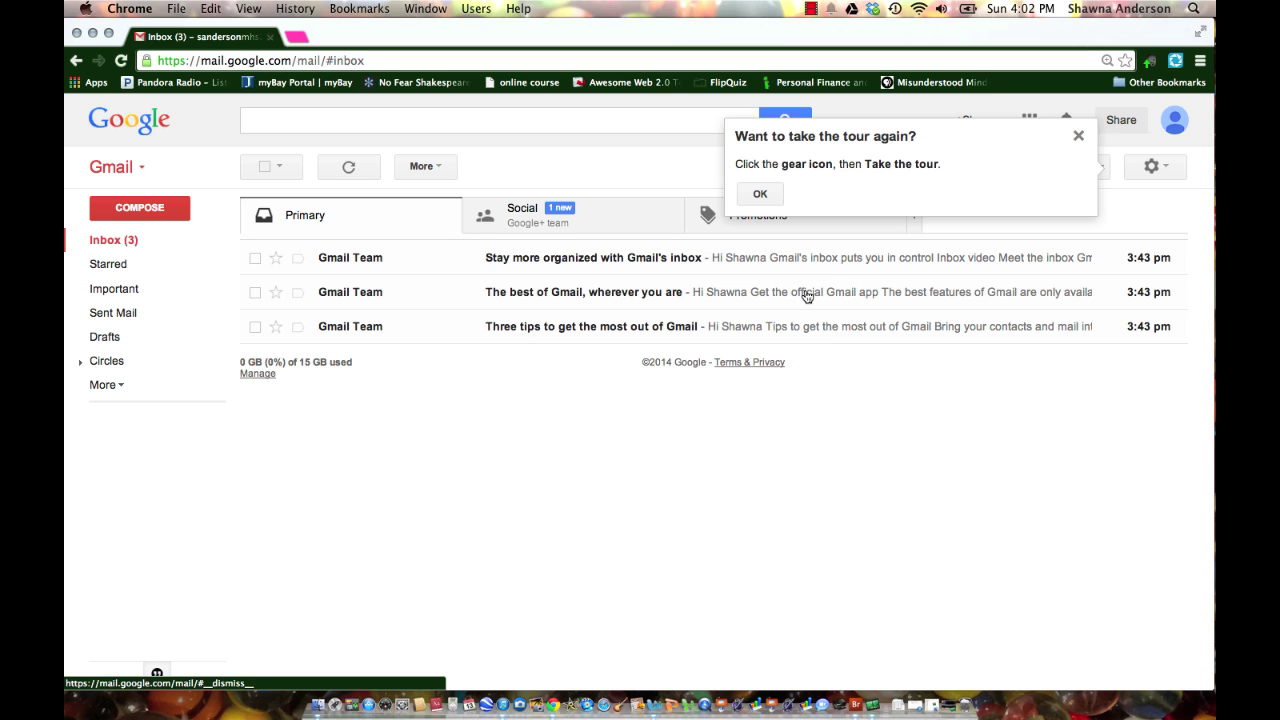
click(1079, 137)
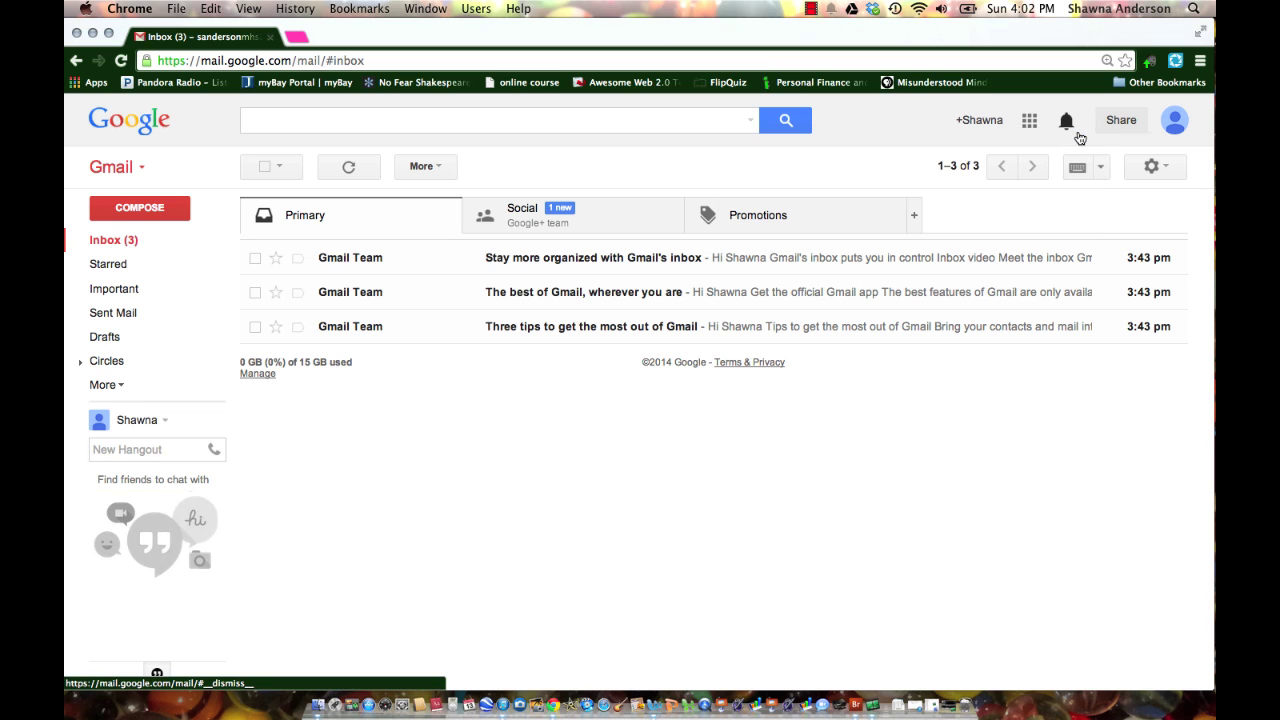
click(1079, 137)
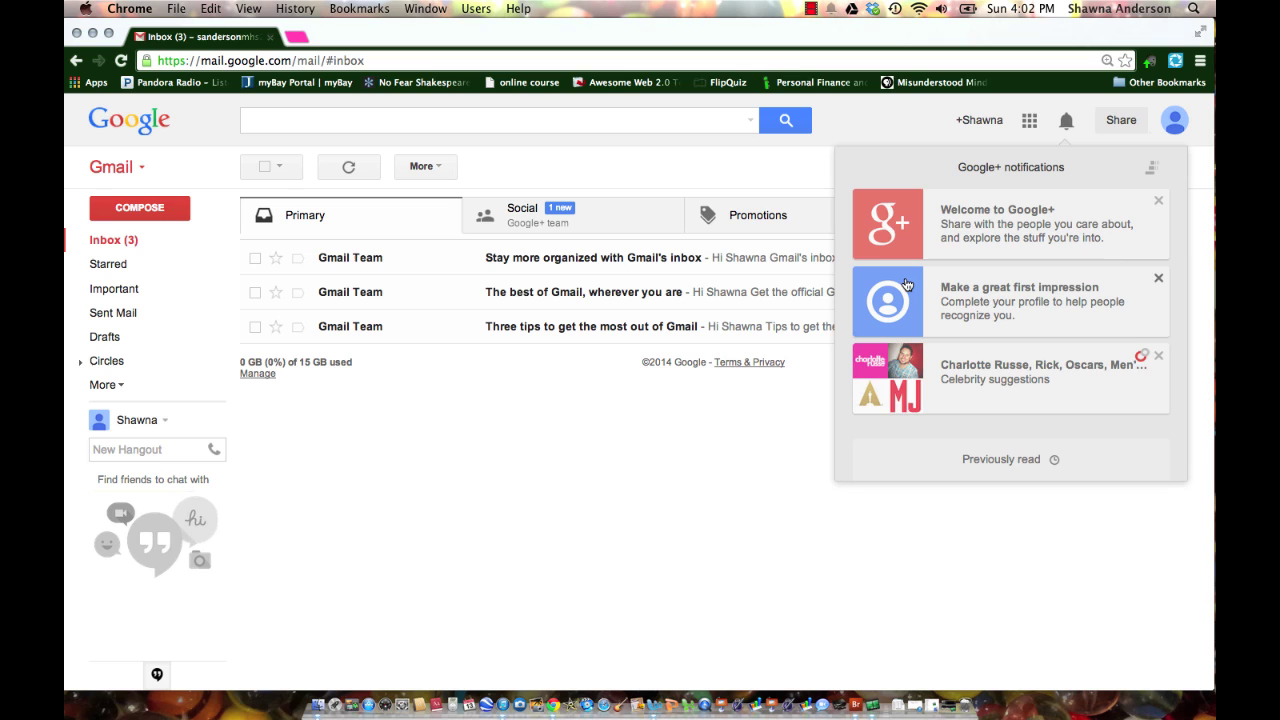
click(678, 472)
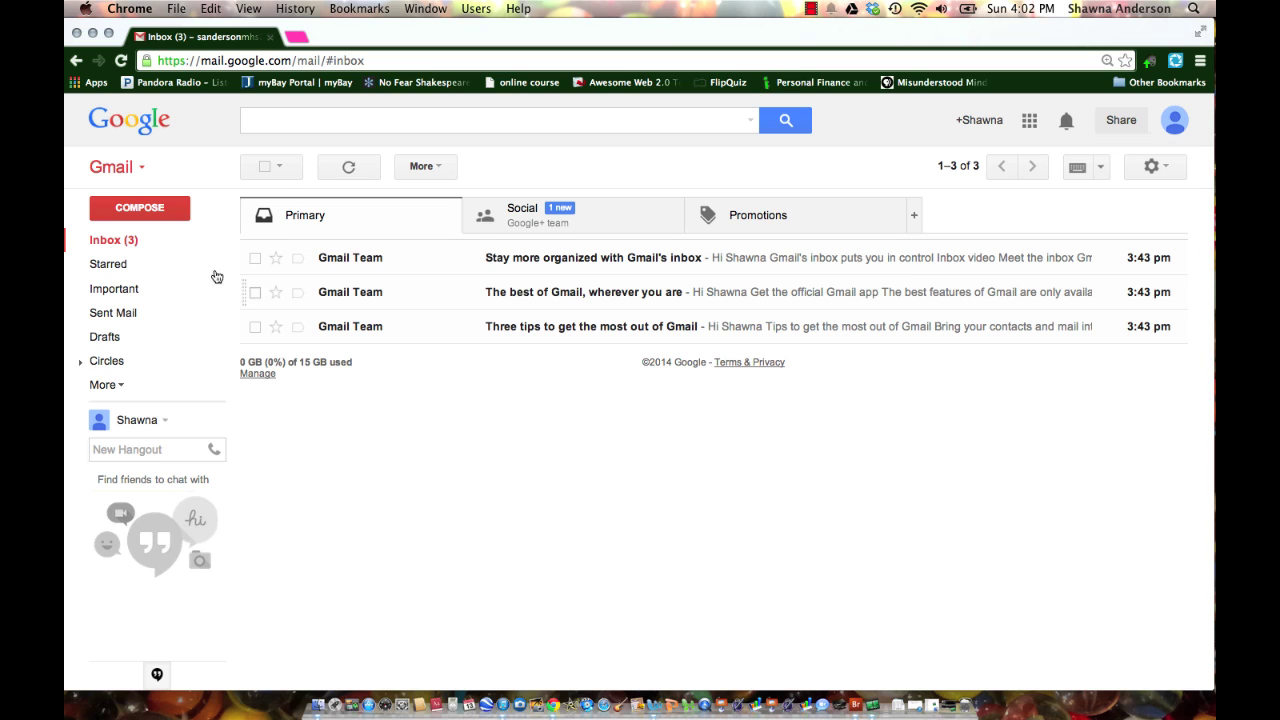
Send the teacher an email titled 'Introduction' reading 'This is my new school gmail.'.
click(161, 217)
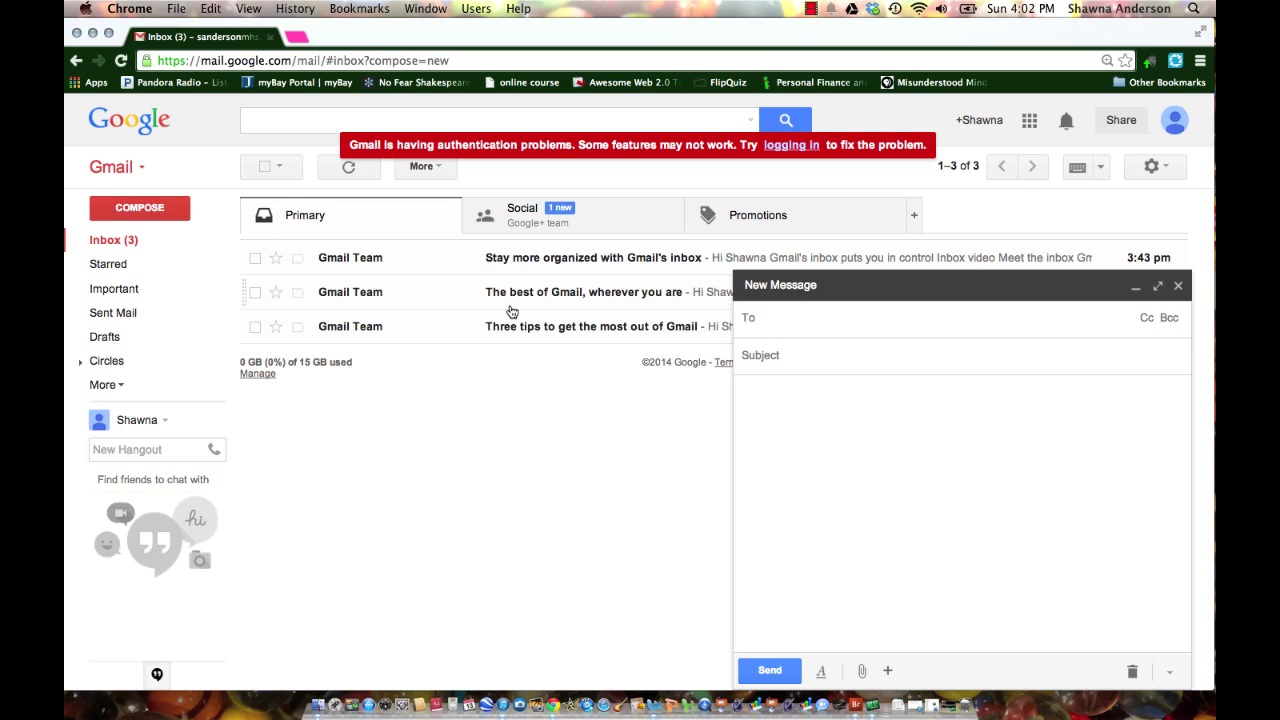
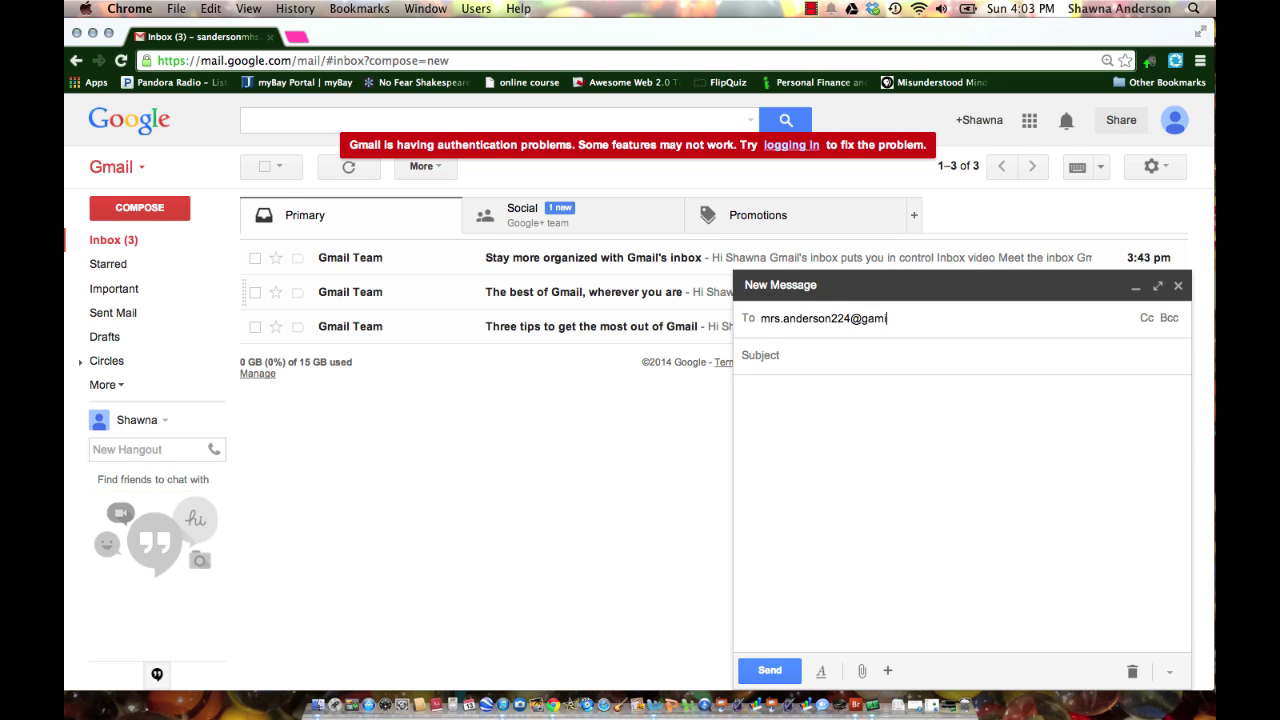
key(Return)
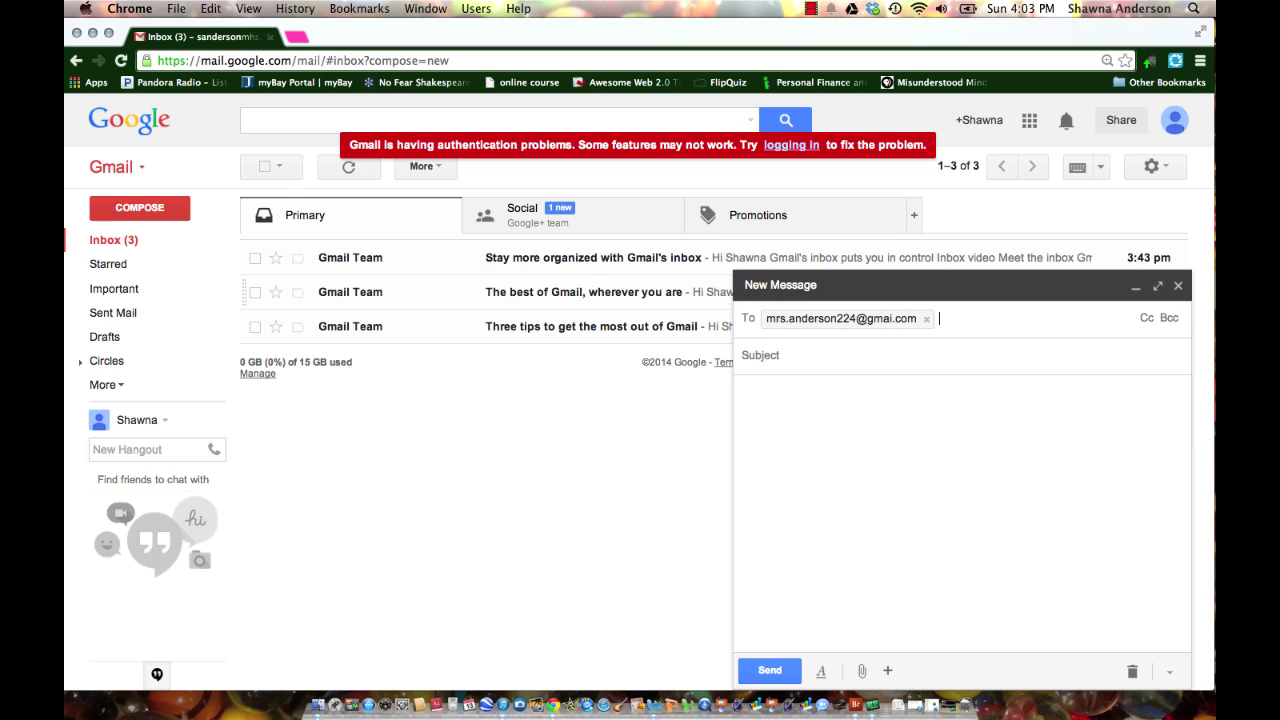
key(Tab)
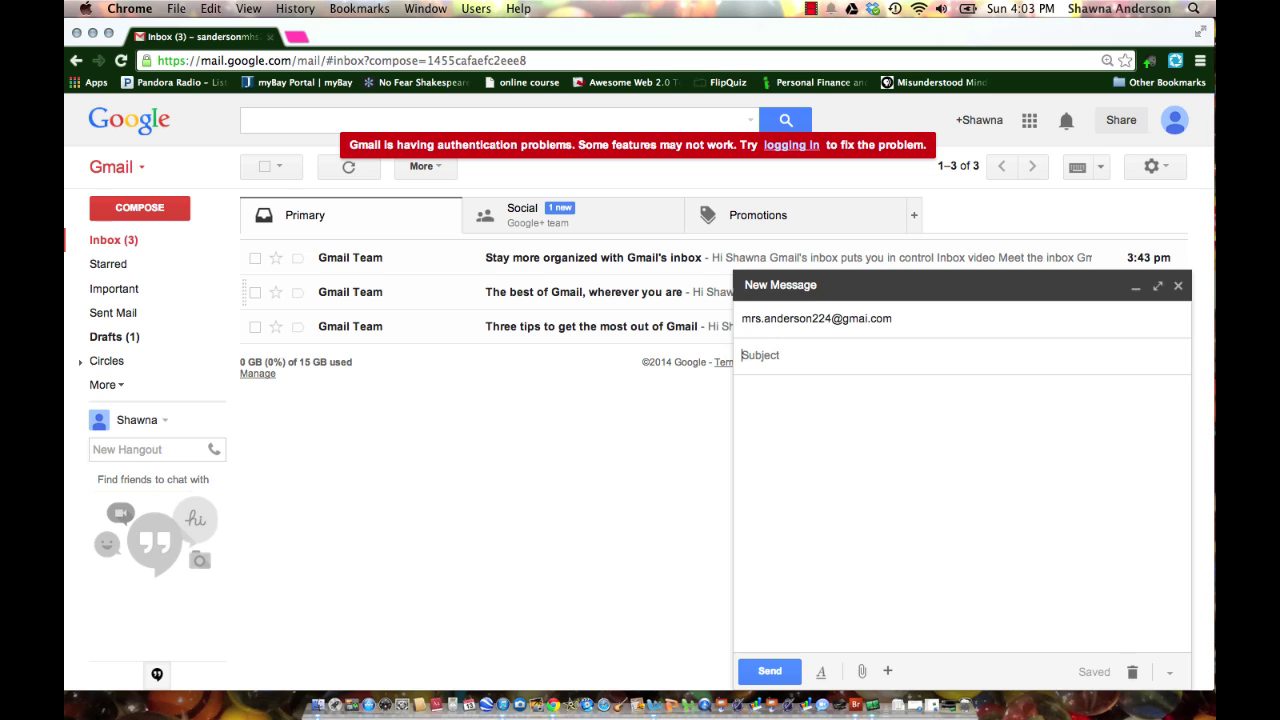
text(Introduction)
key(Tab)
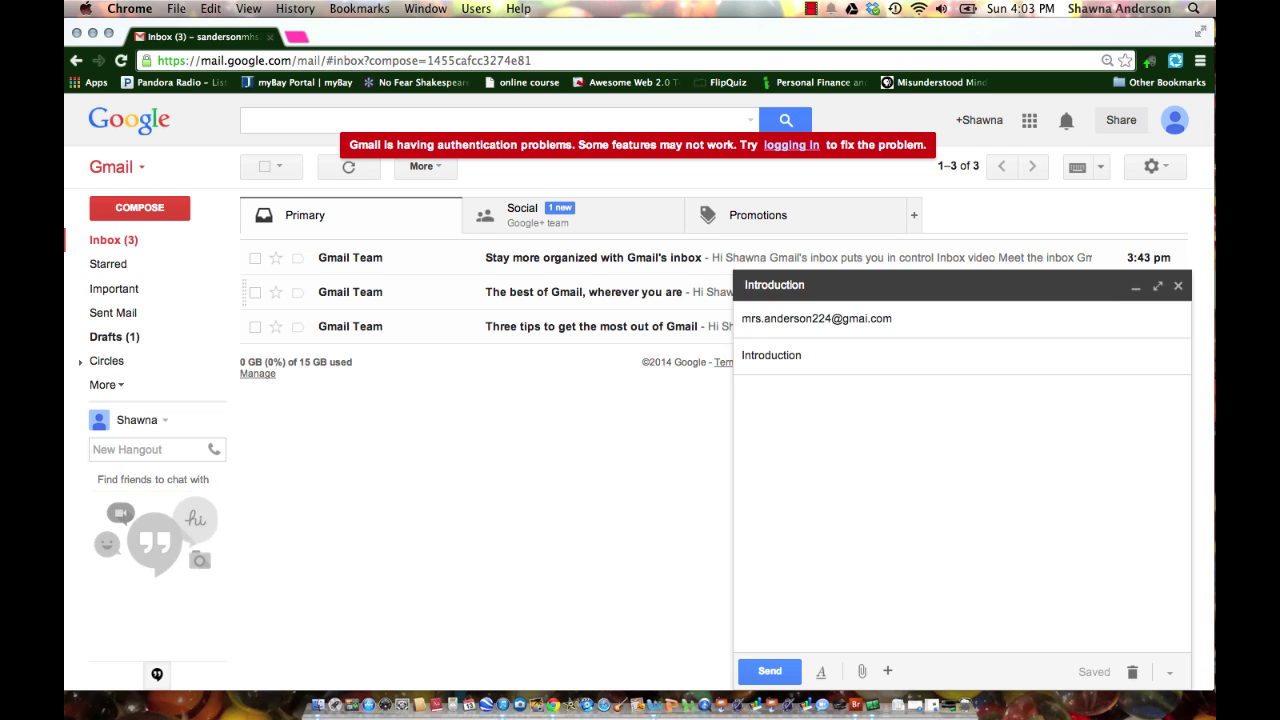
text(This is my new schoo)
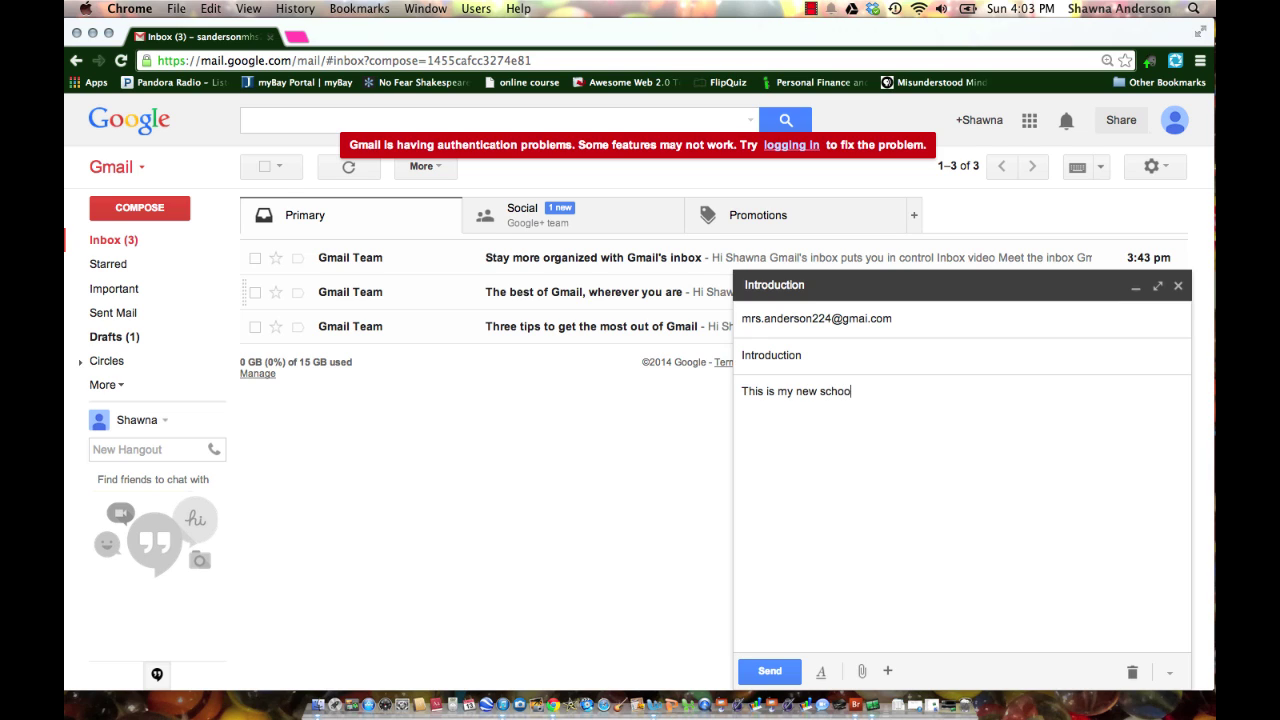
text(l gmail.)
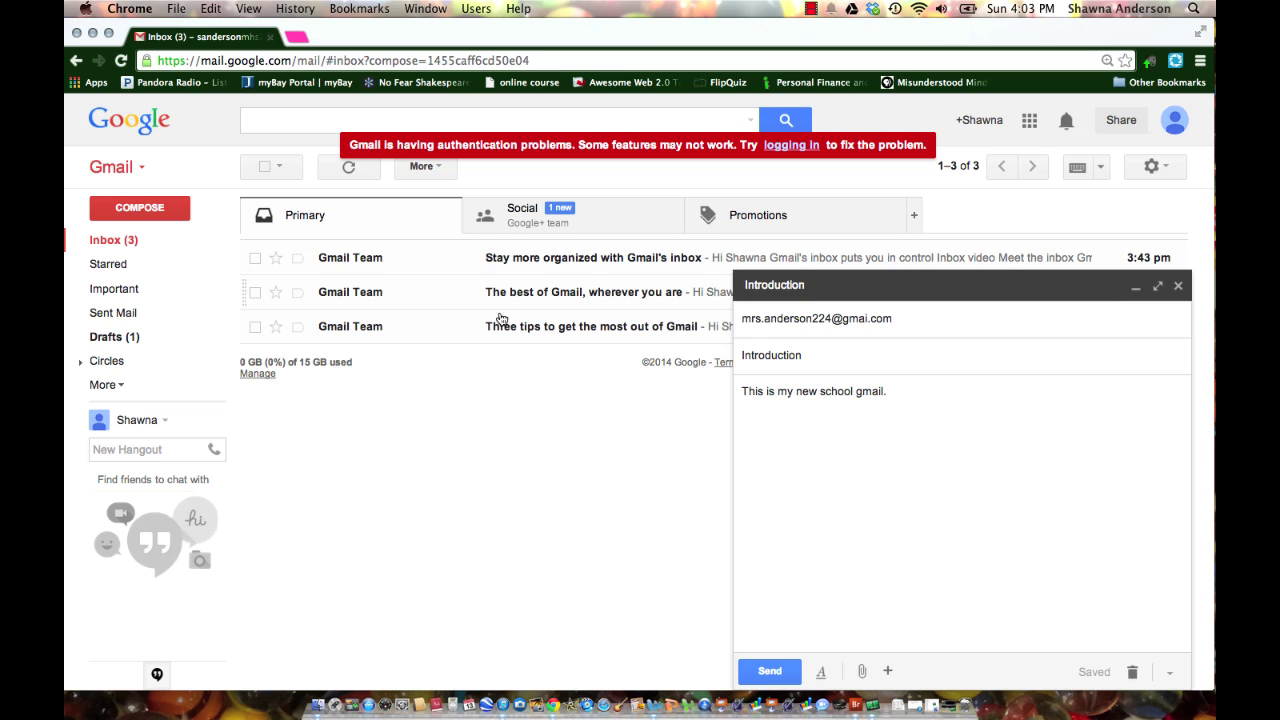
click(769, 671)
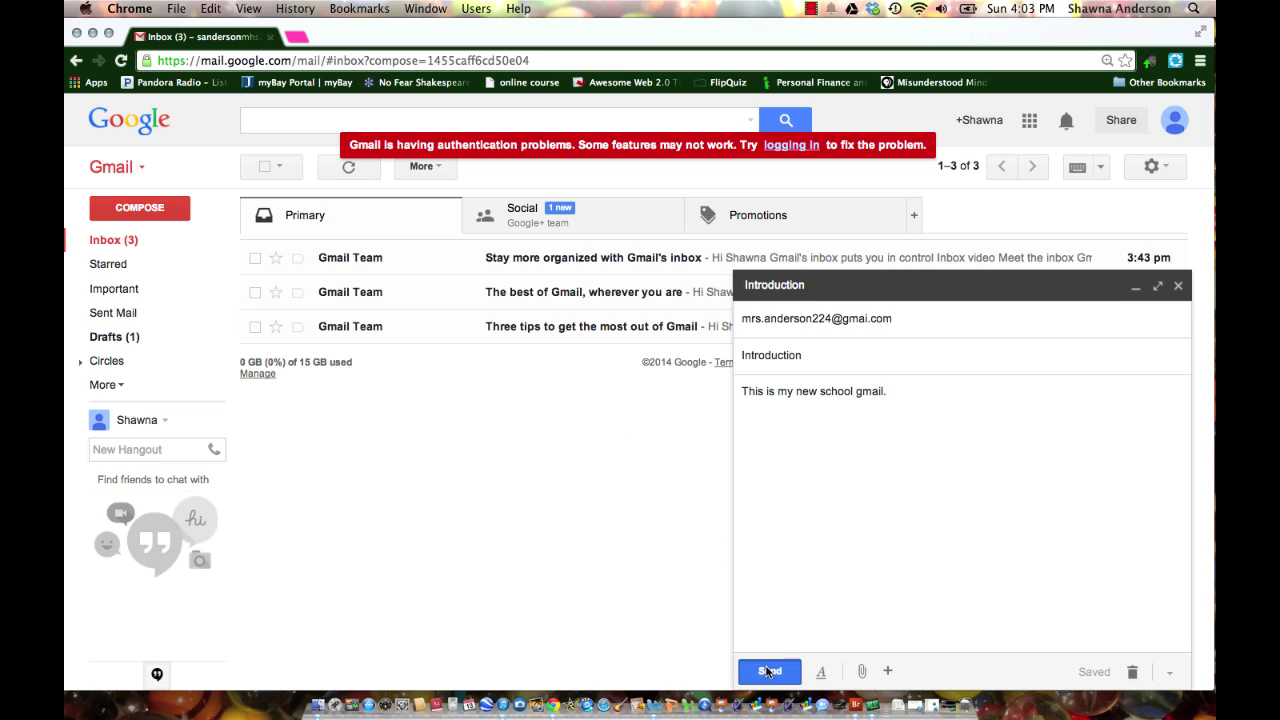